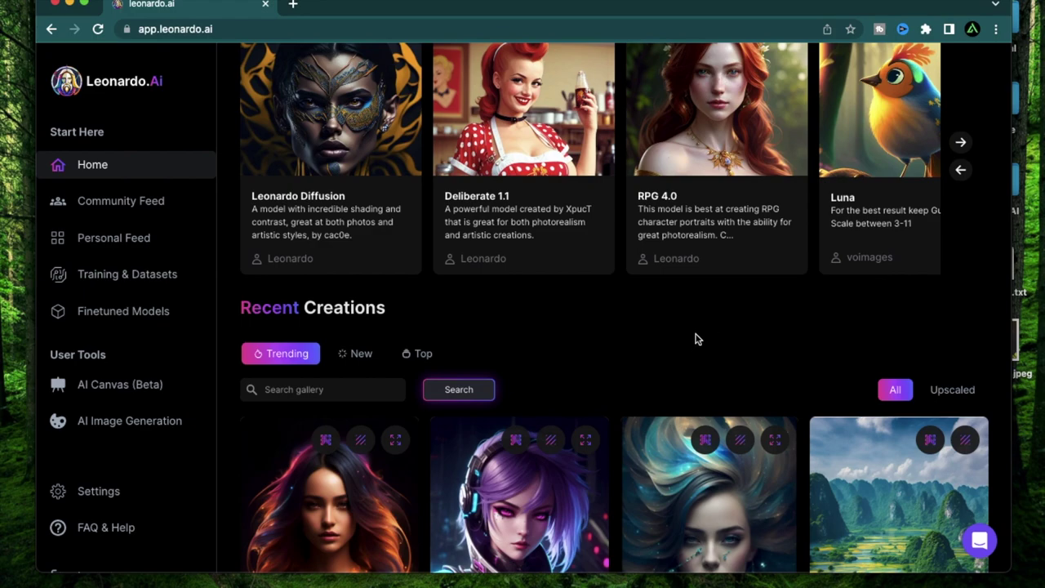
Open the AI Image Generation page.
{"action": "scroll", "coordinate": [696, 339], "scroll_direction": "up", "scroll_amount": 1}
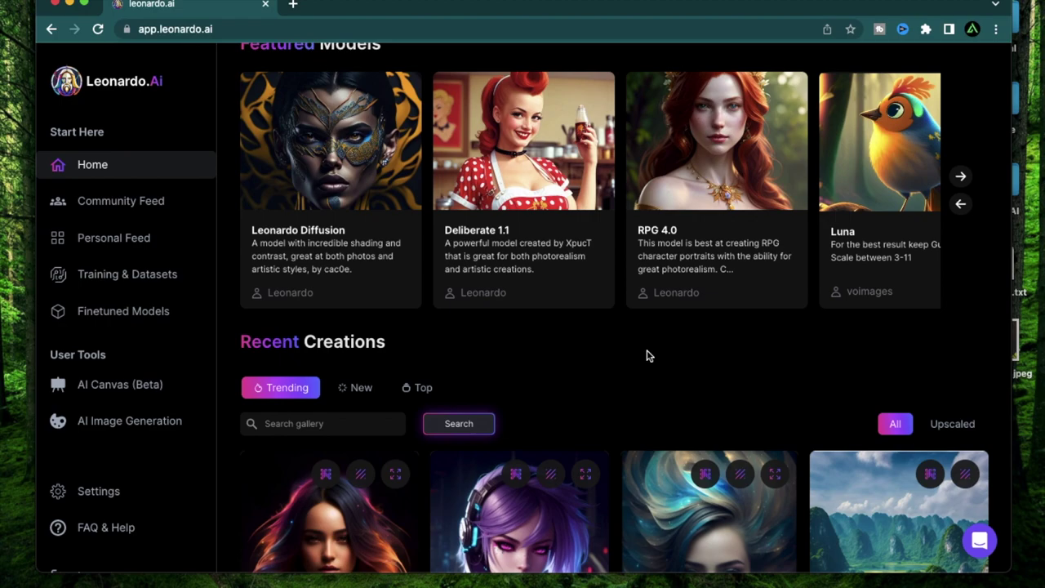
{"action": "scroll", "coordinate": [647, 355], "scroll_direction": "down", "scroll_amount": 5}
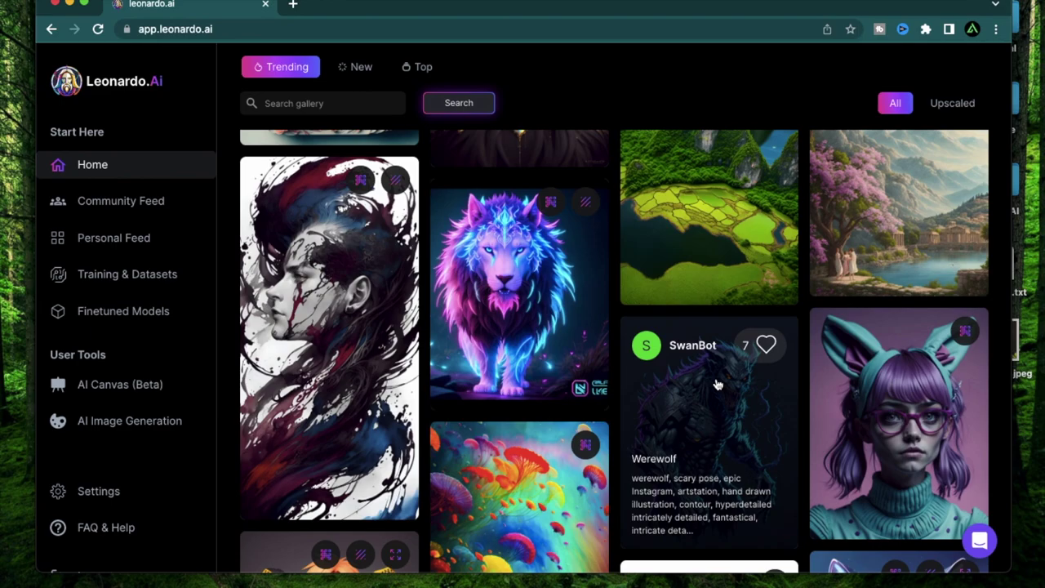
{"action": "scroll", "coordinate": [716, 384], "scroll_direction": "down", "scroll_amount": 3}
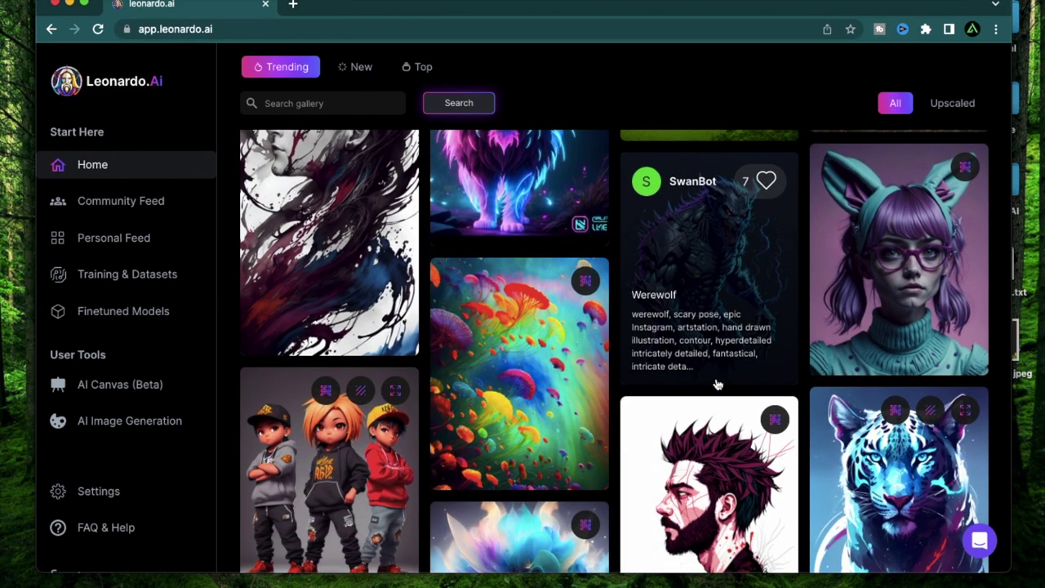
{"action": "scroll", "coordinate": [716, 383], "scroll_direction": "down", "scroll_amount": 3}
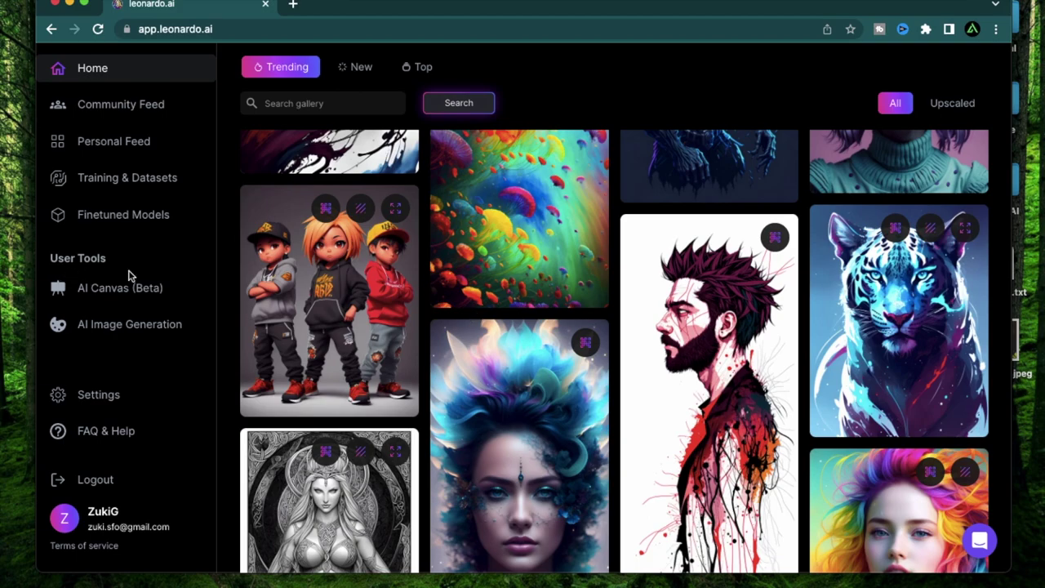
{"action": "mouse_move", "coordinate": [707, 335]}
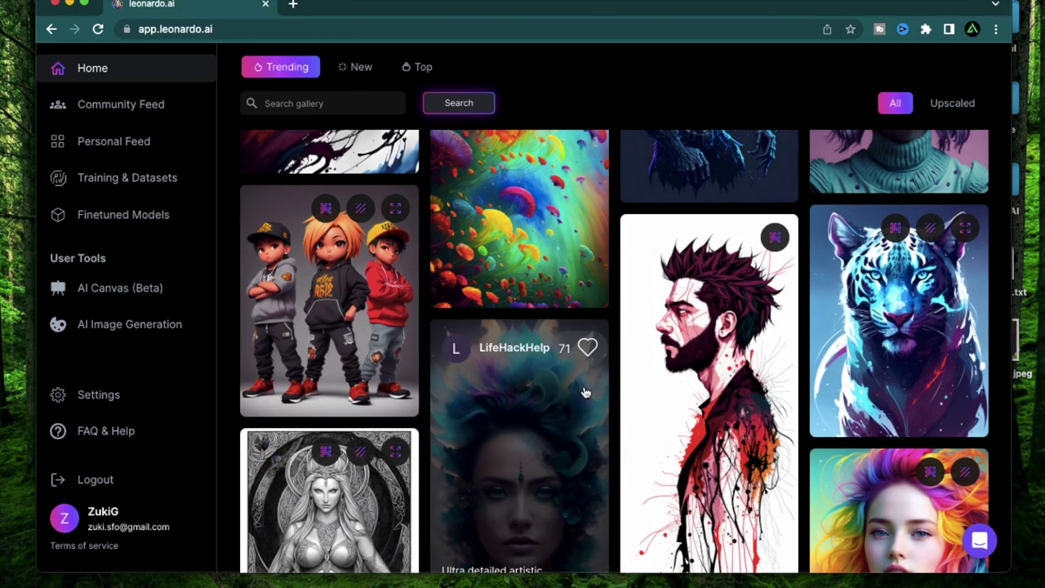
{"action": "left_click", "coordinate": [136, 326]}
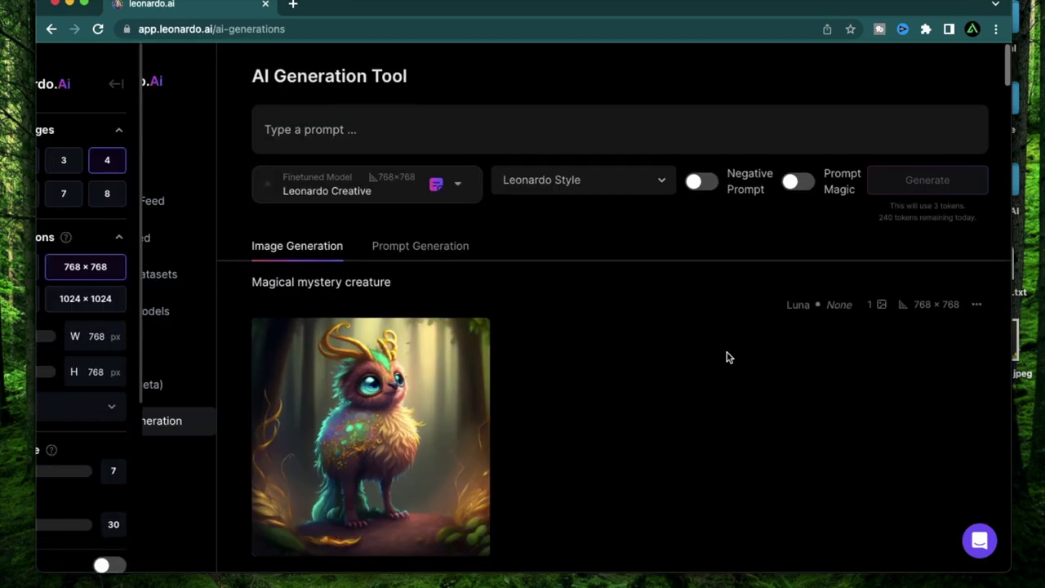
Preview the first blonde alchemist image, then send it to the Canvas editor.
{"action": "scroll", "coordinate": [729, 357], "scroll_direction": "down", "scroll_amount": 15}
{"action": "scroll", "coordinate": [730, 356], "scroll_direction": "down", "scroll_amount": 5}
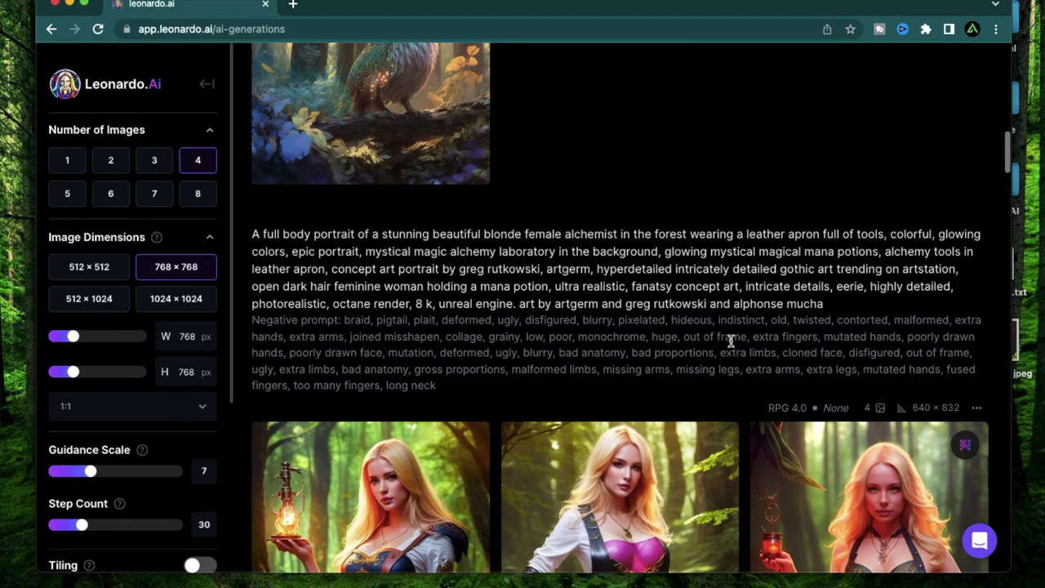
{"action": "scroll", "coordinate": [652, 553], "scroll_direction": "up", "scroll_amount": 1}
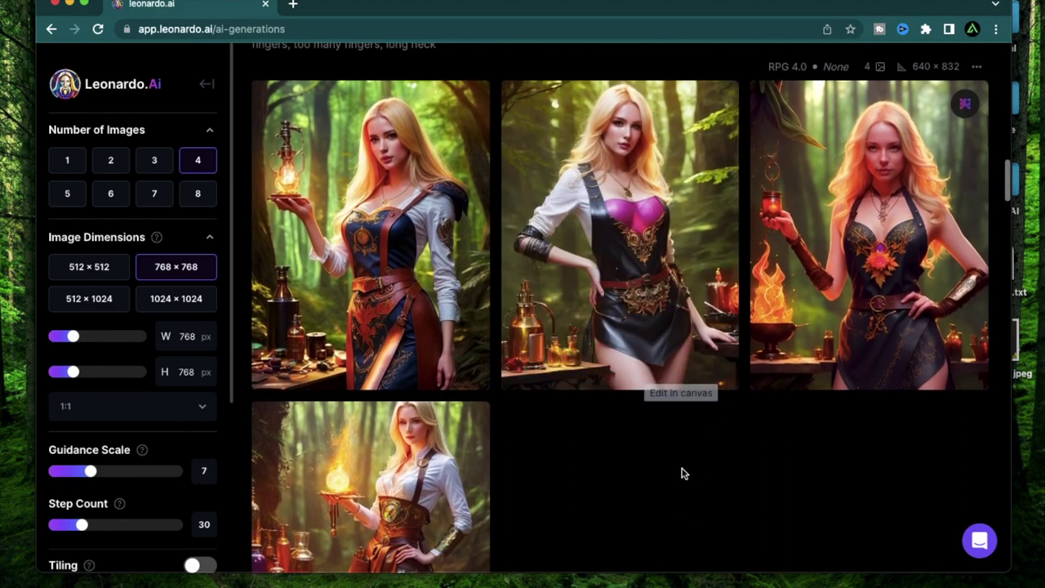
{"action": "mouse_move", "coordinate": [369, 214]}
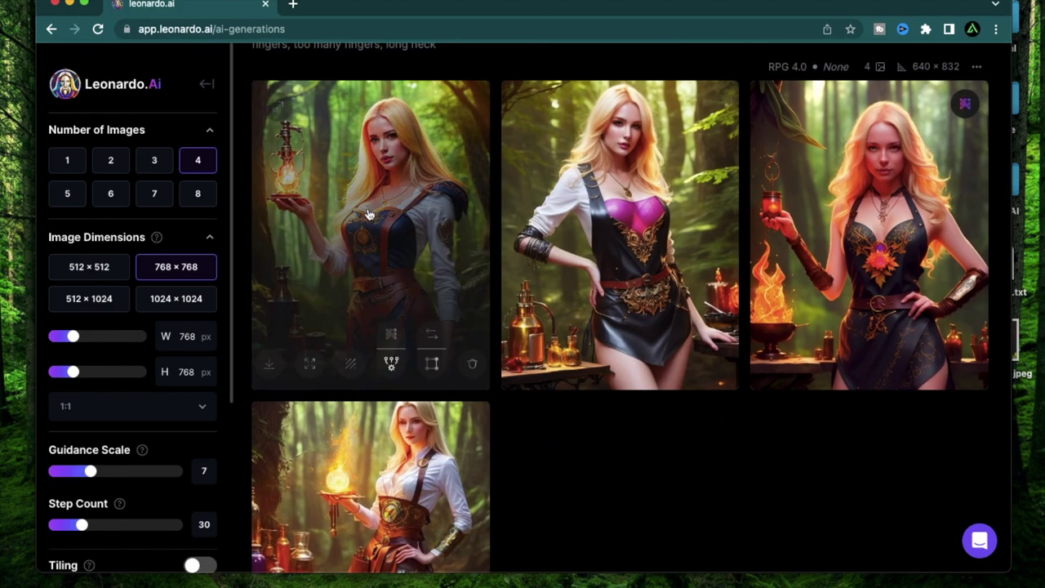
{"action": "left_click", "coordinate": [401, 238]}
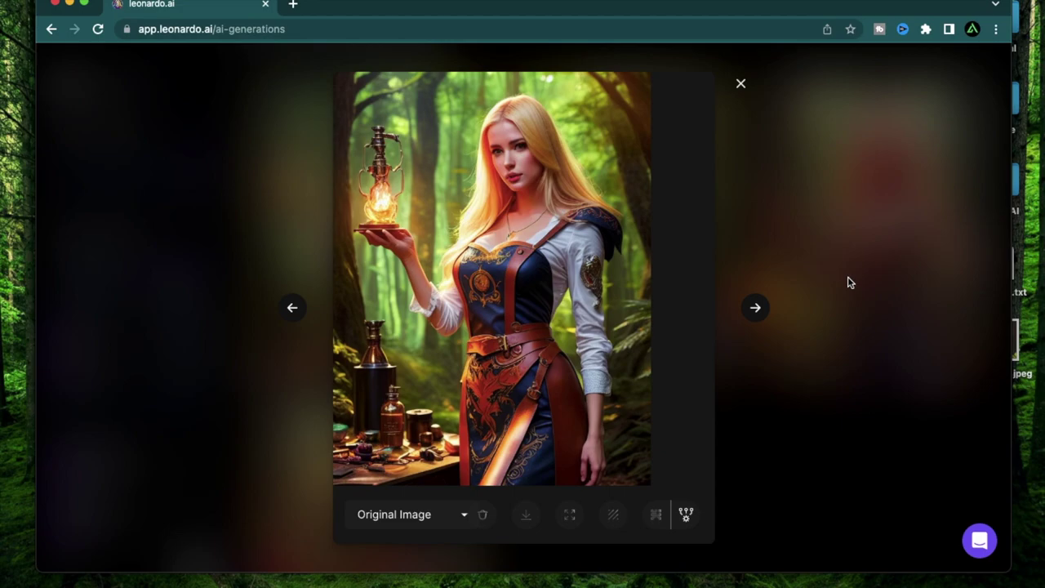
{"action": "left_click", "coordinate": [802, 259]}
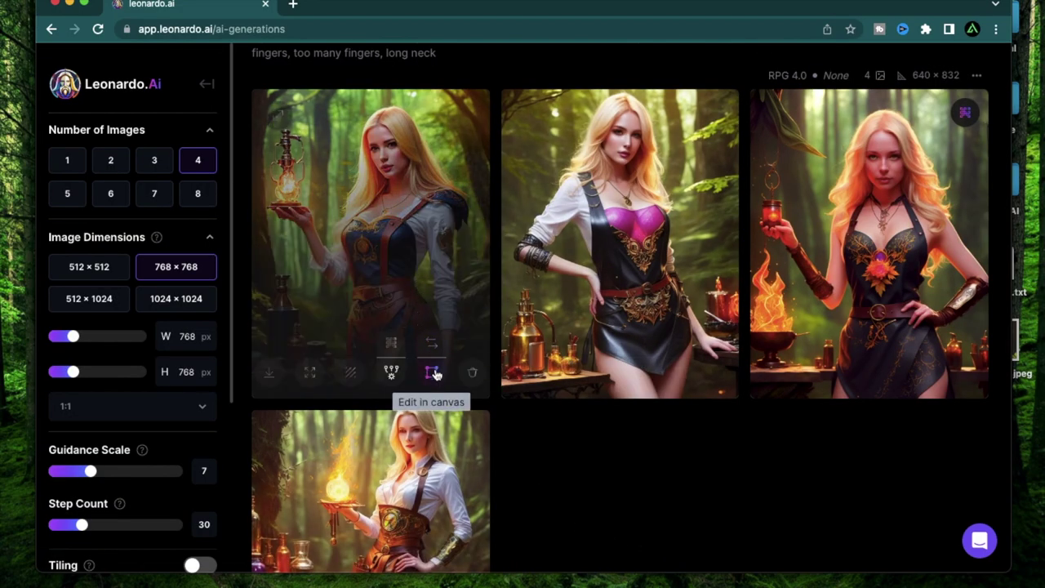
{"action": "left_click", "coordinate": [432, 374]}
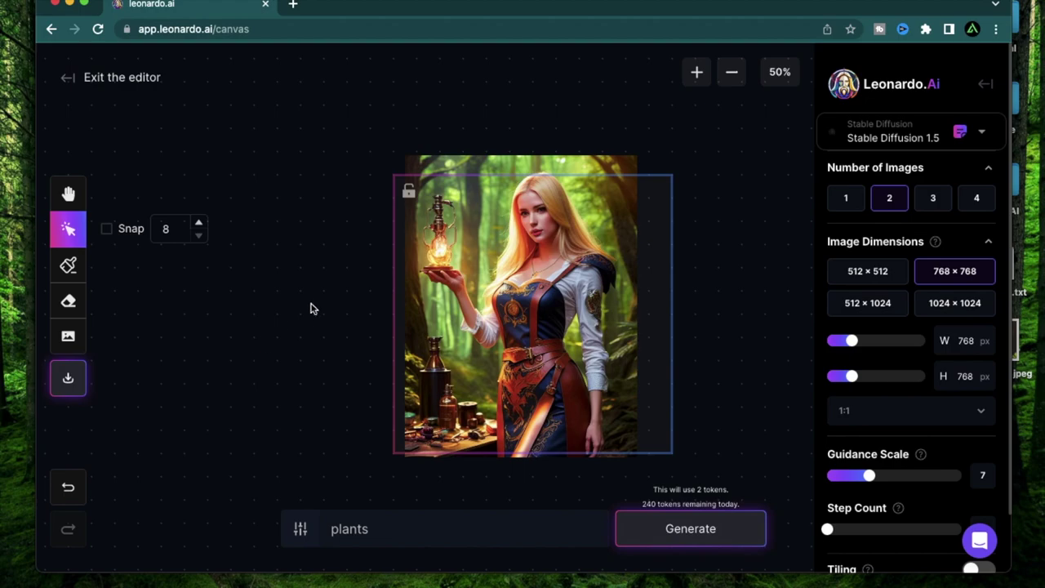
Preview the local file chameleon.jpeg over the Leonardo canvas.
{"action": "scroll", "coordinate": [309, 326], "scroll_direction": "down", "scroll_amount": 1}
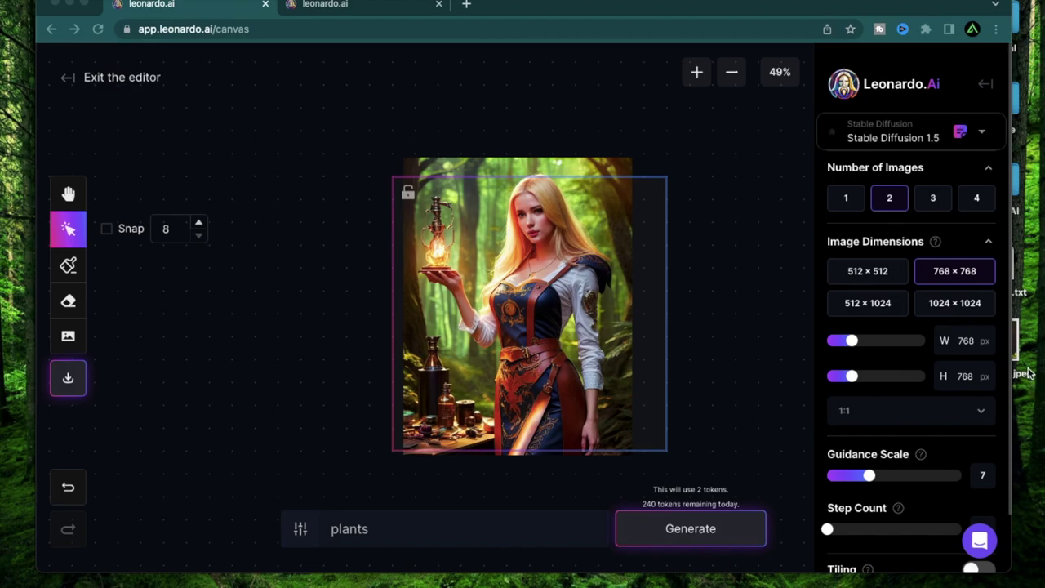
{"action": "left_click", "coordinate": [1028, 374]}
{"action": "key", "text": "space"}
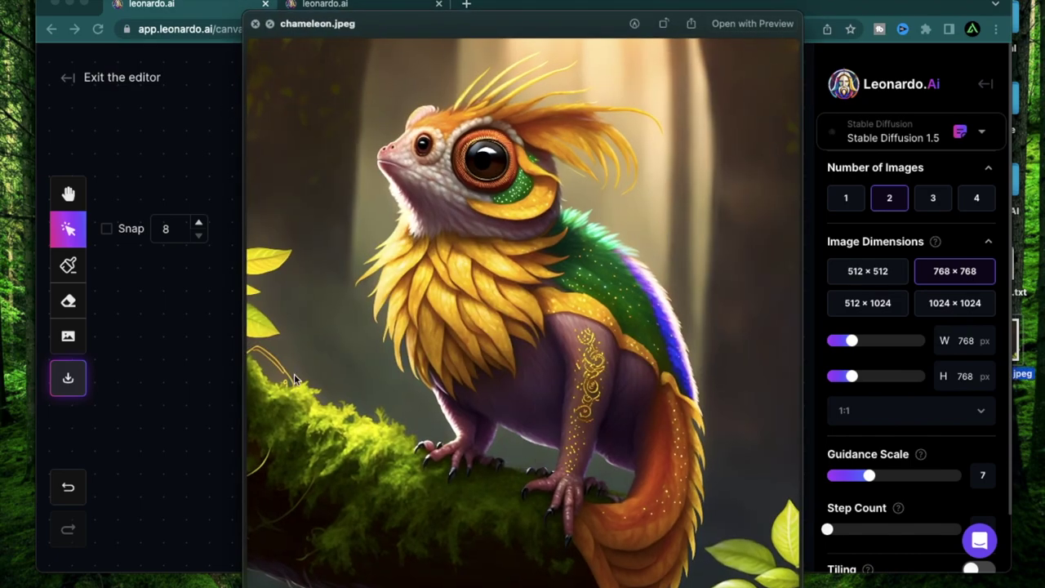
{"action": "key", "text": "space"}
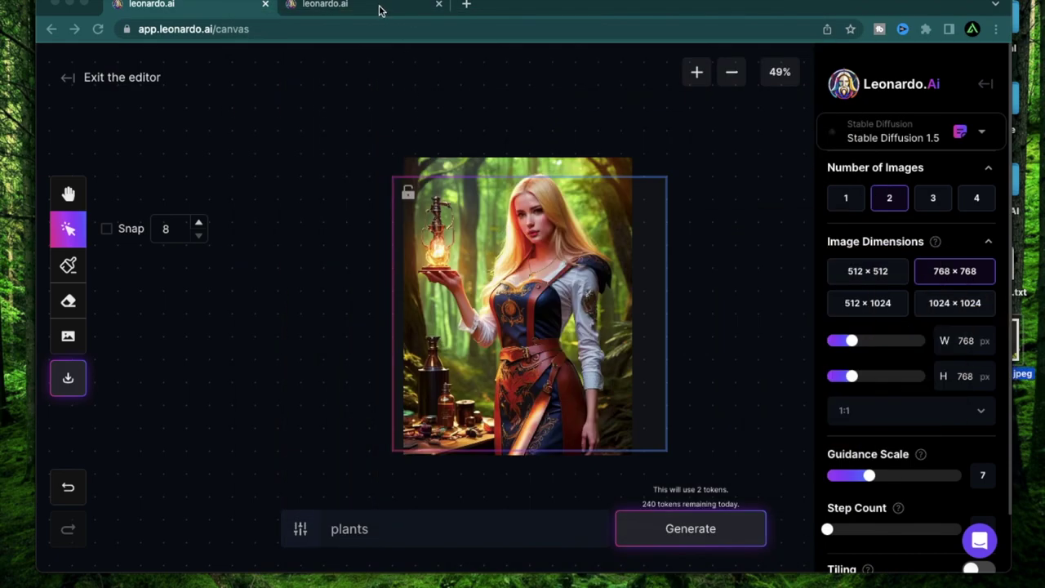
{"action": "left_click", "coordinate": [379, 6]}
{"action": "left_click", "coordinate": [171, 7]}
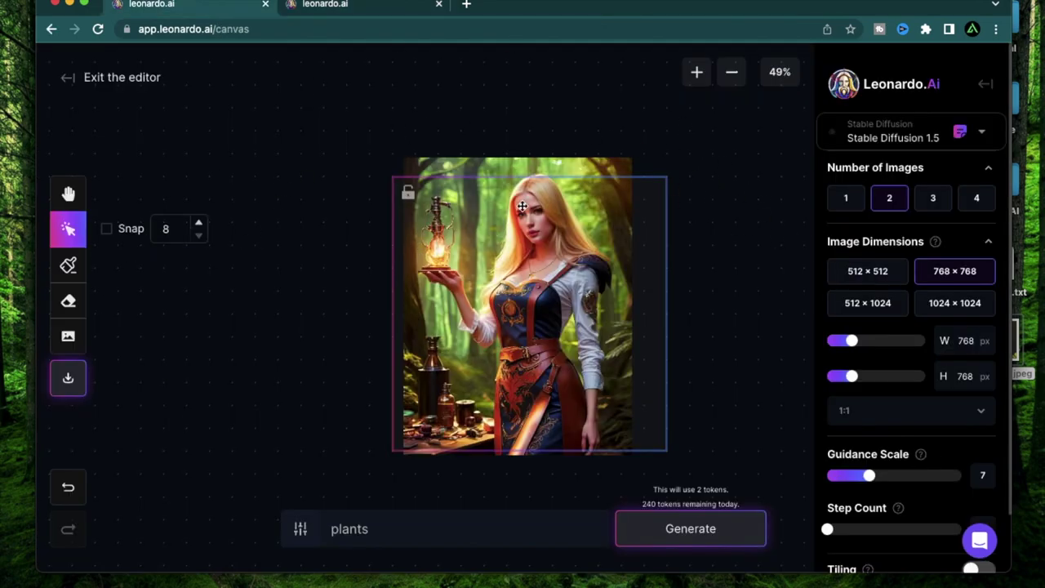
{"action": "left_click", "coordinate": [377, 11]}
{"action": "scroll", "coordinate": [522, 222], "scroll_direction": "down", "scroll_amount": 10}
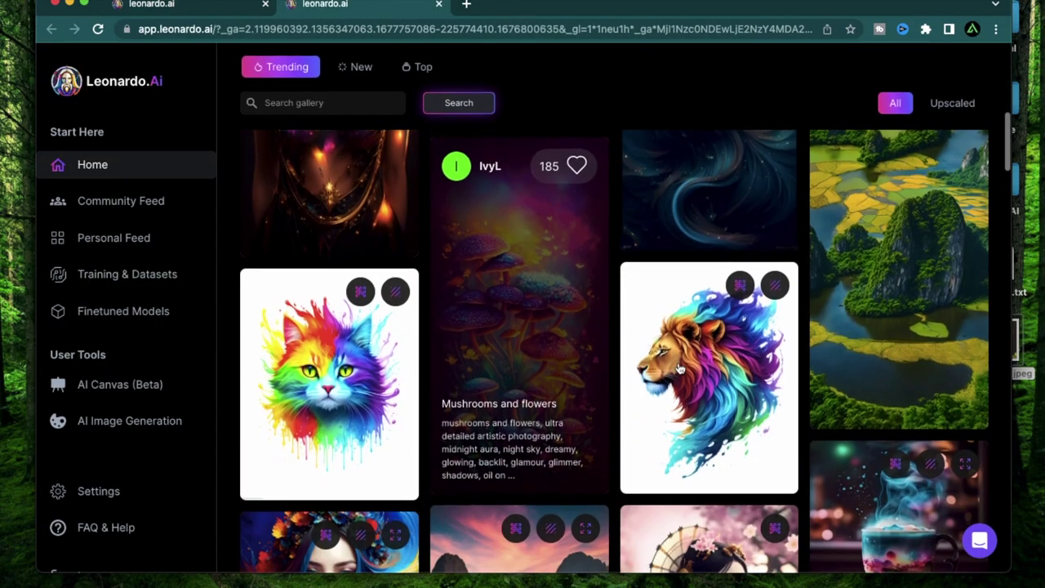
{"action": "left_click", "coordinate": [680, 369]}
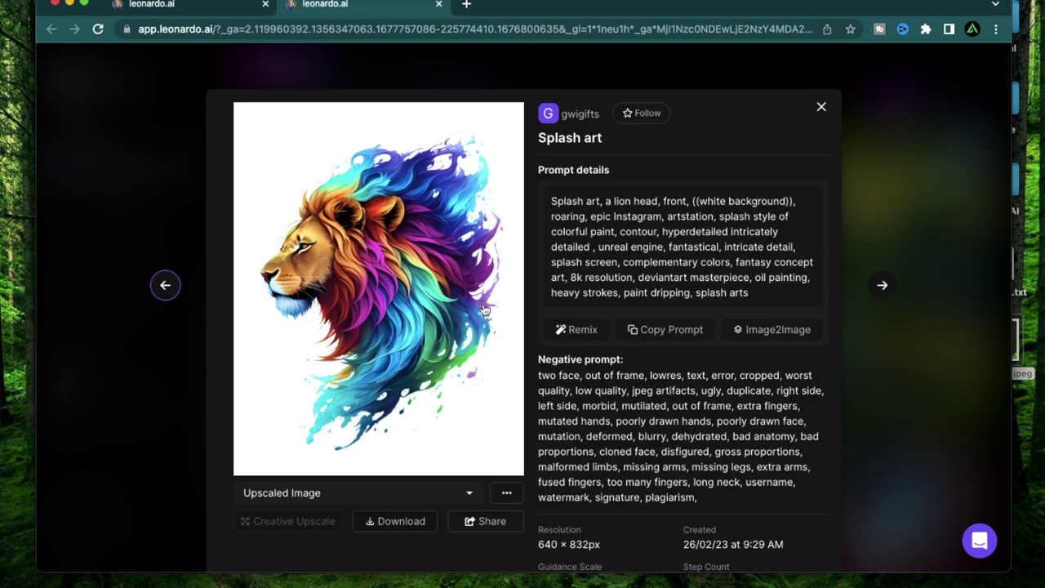
{"action": "key", "text": "Right"}
{"action": "key", "text": "Escape"}
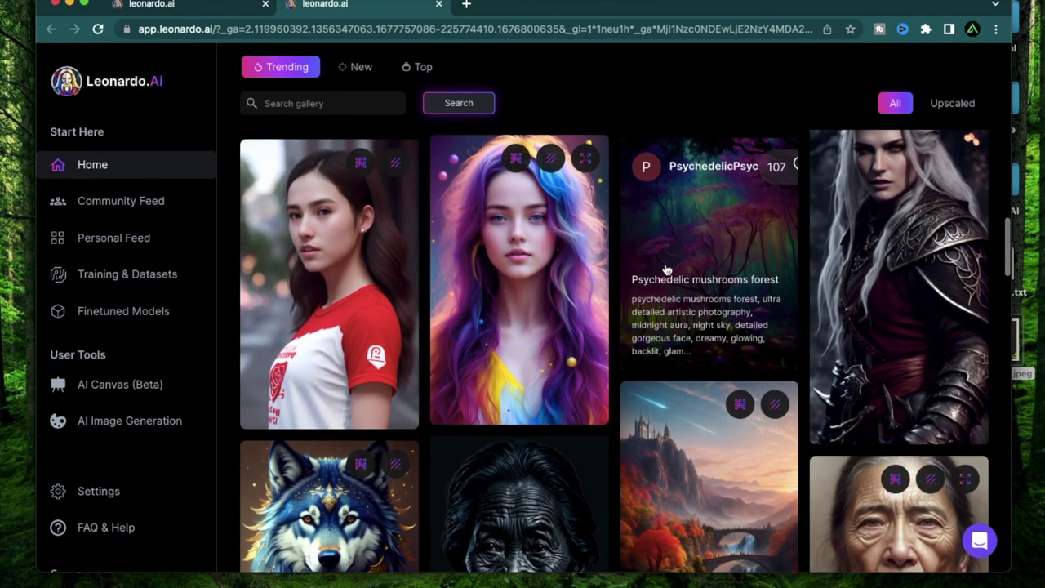
{"action": "left_click", "coordinate": [345, 303]}
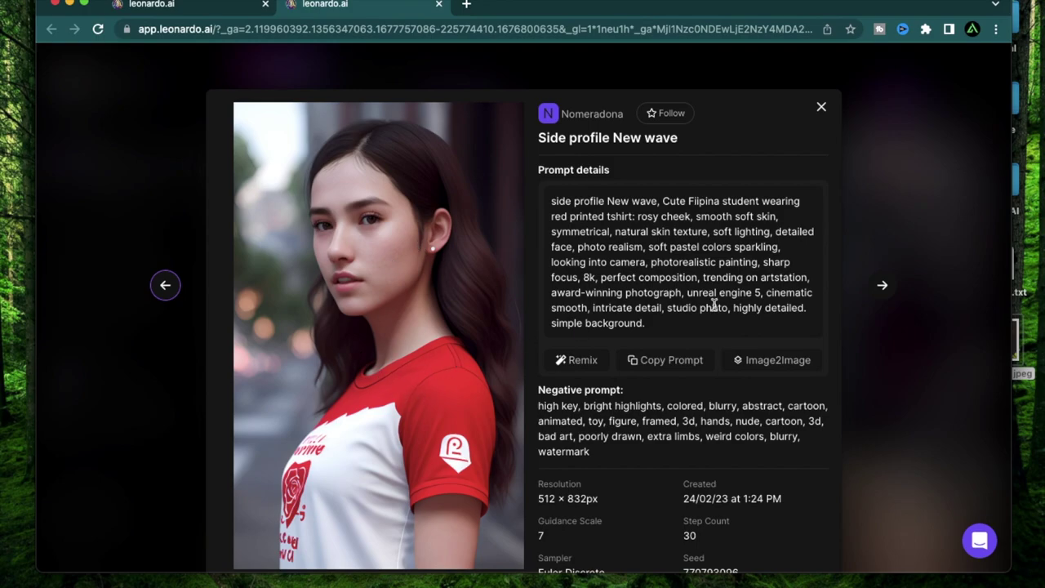
{"action": "key", "text": "Escape"}
{"action": "left_click", "coordinate": [221, 5]}
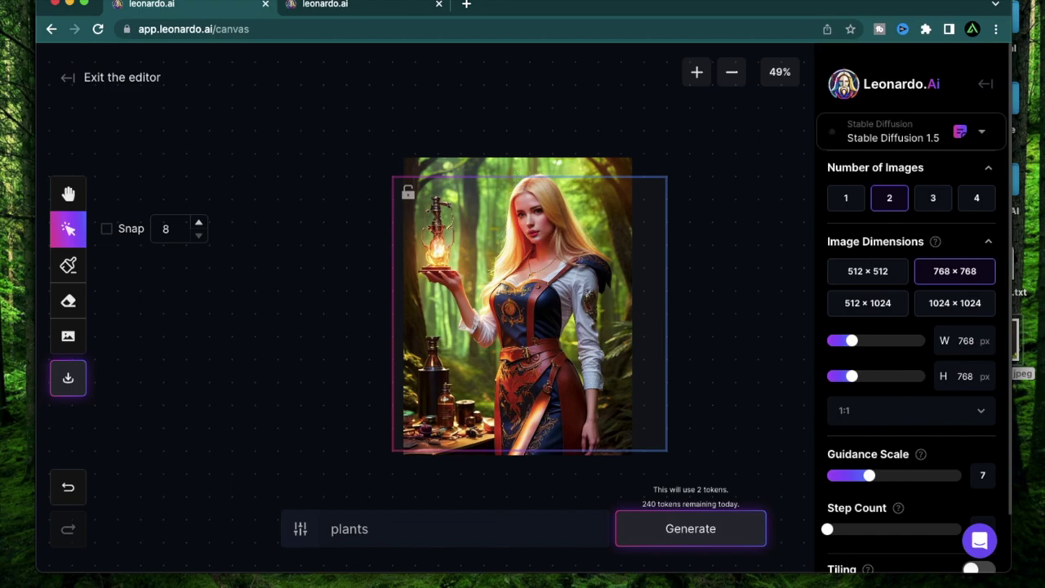
{"action": "left_click", "coordinate": [378, 7]}
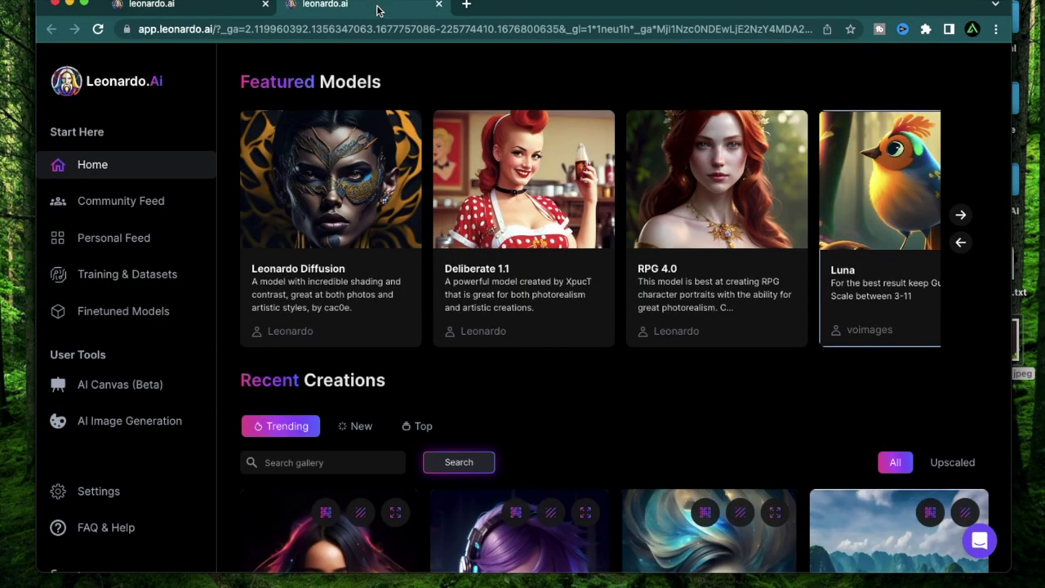
{"action": "left_click", "coordinate": [845, 273]}
{"action": "scroll", "coordinate": [433, 350], "scroll_direction": "down", "scroll_amount": 5}
{"action": "scroll", "coordinate": [458, 204], "scroll_direction": "up", "scroll_amount": 3}
{"action": "scroll", "coordinate": [548, 387], "scroll_direction": "up", "scroll_amount": 3}
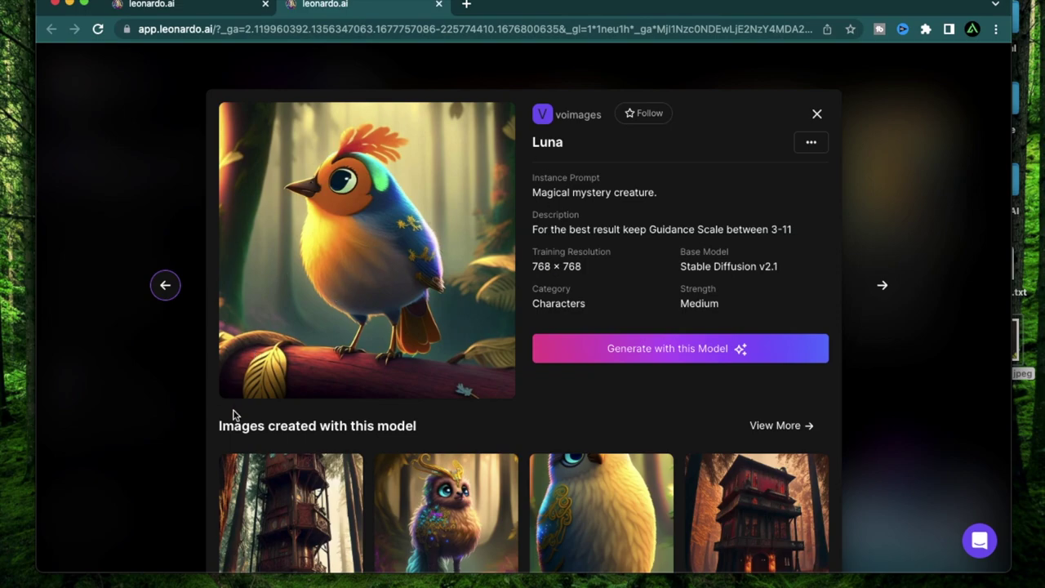
{"action": "scroll", "coordinate": [381, 242], "scroll_direction": "down", "scroll_amount": 3}
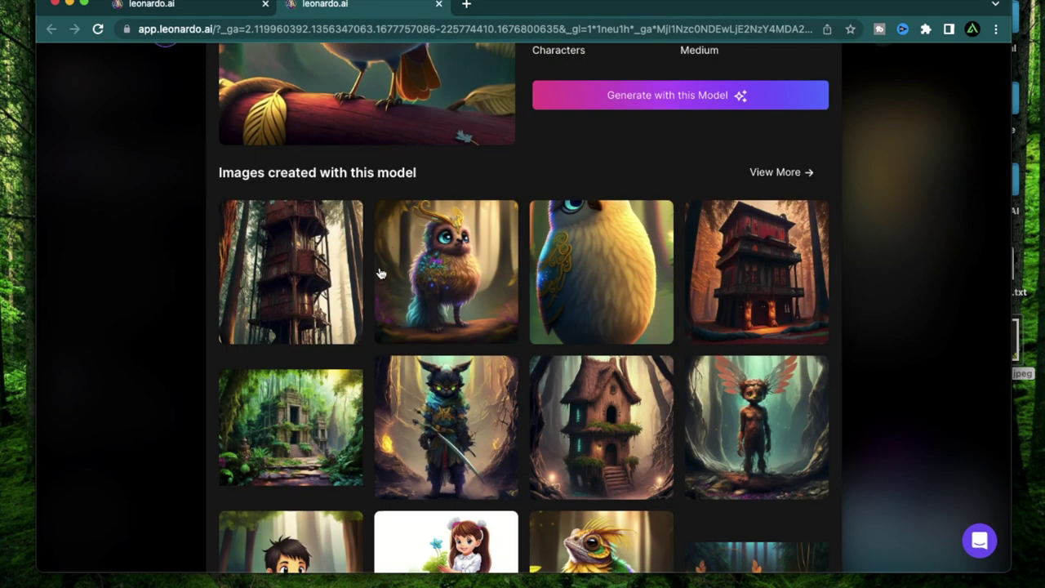
{"action": "left_click", "coordinate": [211, 10]}
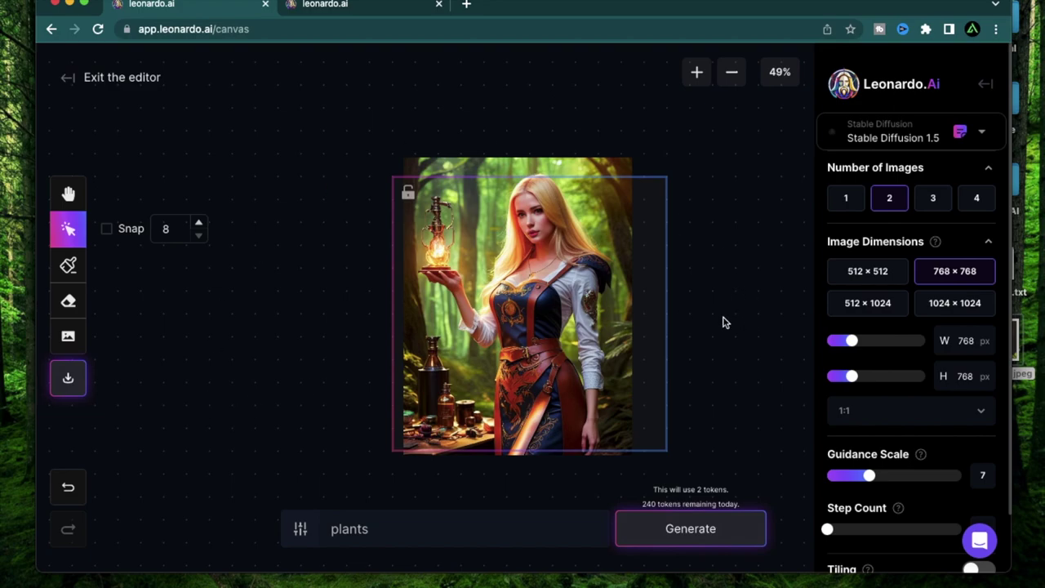
Add the first creature image from previous generations and move it to the canvas's left.
{"action": "left_click", "coordinate": [68, 336]}
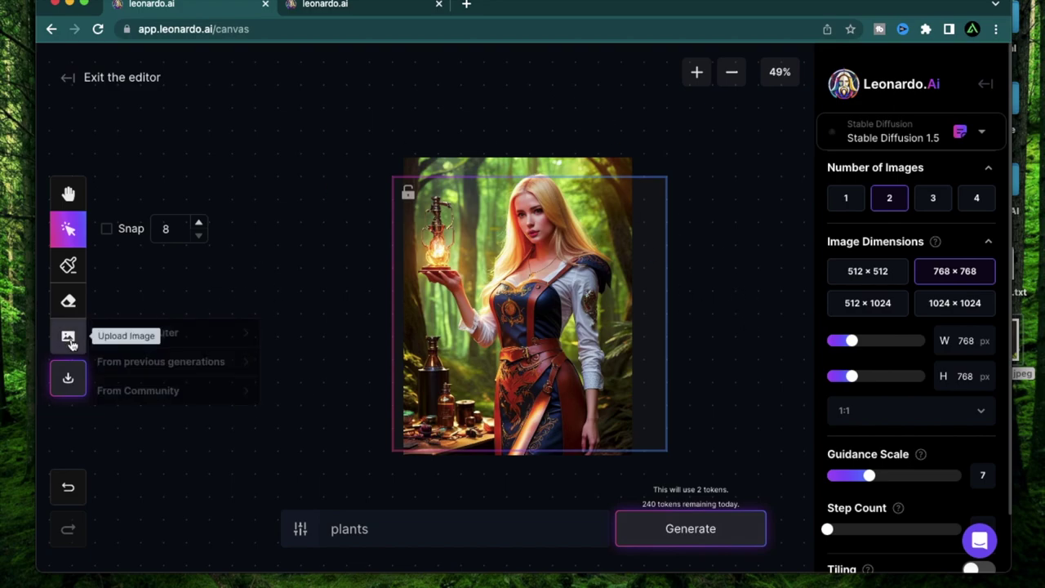
{"action": "left_click", "coordinate": [202, 365]}
{"action": "scroll", "coordinate": [453, 353], "scroll_direction": "down", "scroll_amount": 1}
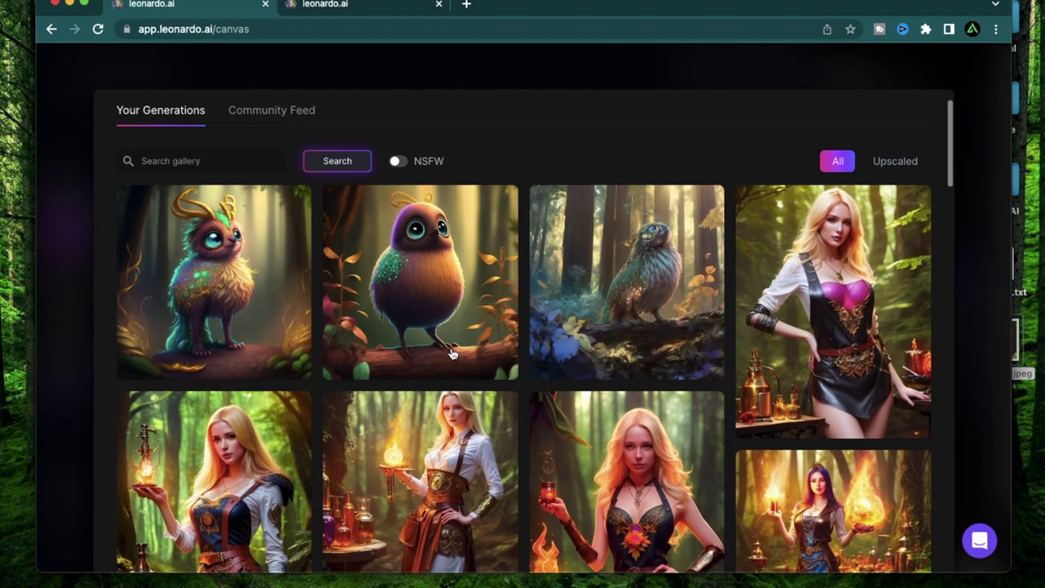
{"action": "scroll", "coordinate": [453, 354], "scroll_direction": "up", "scroll_amount": 1}
{"action": "left_click", "coordinate": [215, 312]}
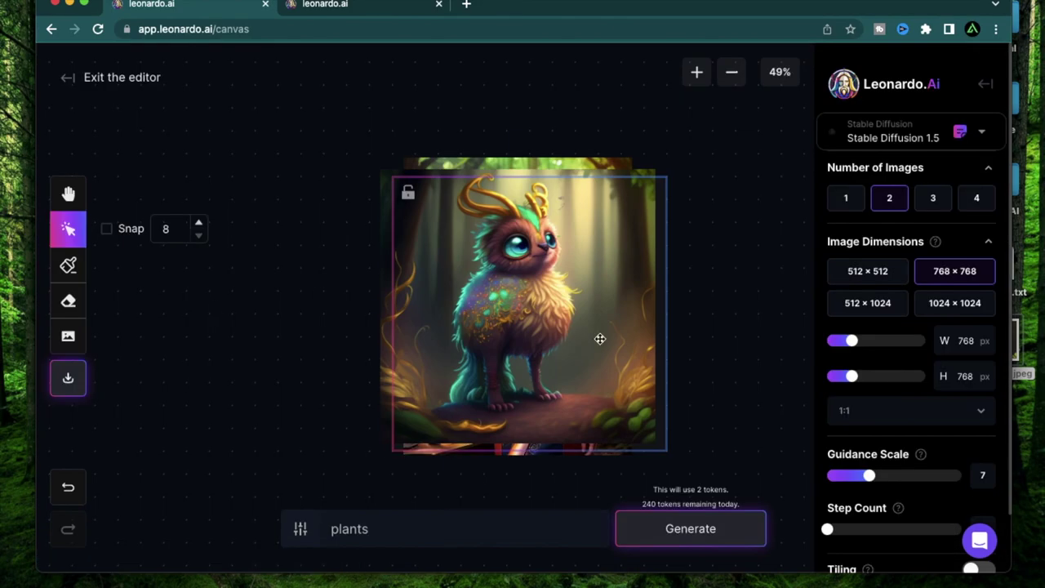
{"action": "left_click_drag", "start_coordinate": [600, 338], "coordinate": [335, 300]}
Enlarge the alchemist image and shrink the creature image with their corner handles.
{"action": "left_click", "coordinate": [571, 200]}
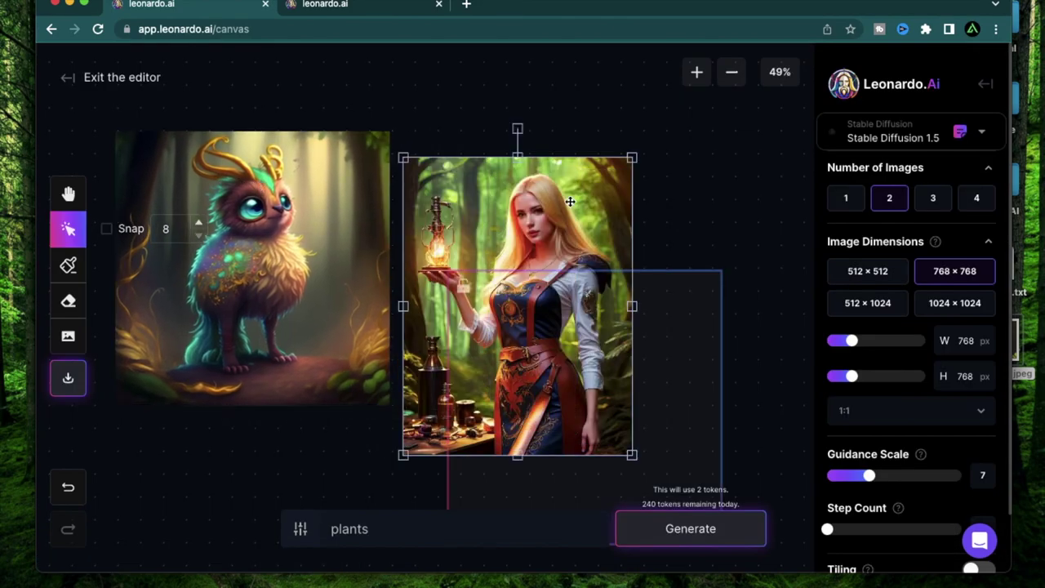
{"action": "scroll", "coordinate": [621, 196], "scroll_direction": "down", "scroll_amount": 1}
{"action": "scroll", "coordinate": [737, 191], "scroll_direction": "down", "scroll_amount": 1}
{"action": "scroll", "coordinate": [727, 81], "scroll_direction": "up", "scroll_amount": 1}
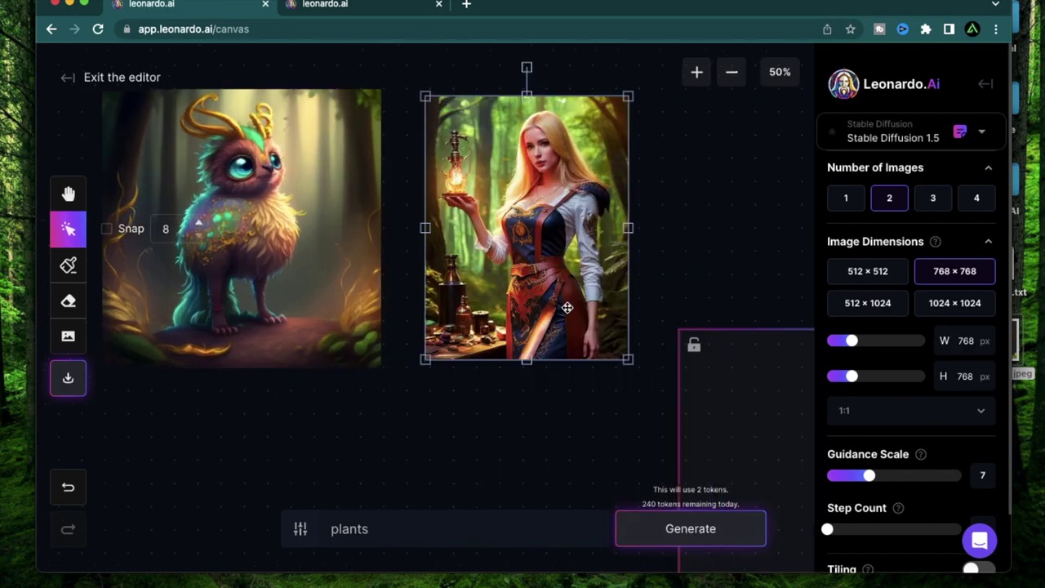
{"action": "left_click_drag", "start_coordinate": [627, 360], "coordinate": [752, 517]}
{"action": "left_click", "coordinate": [299, 237]}
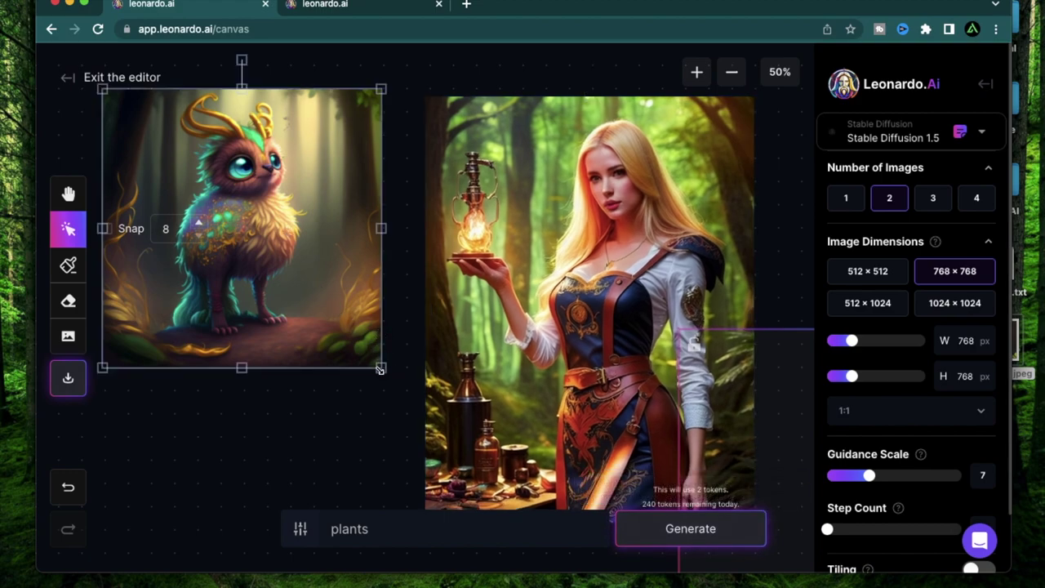
{"action": "left_click_drag", "start_coordinate": [381, 370], "coordinate": [398, 304]}
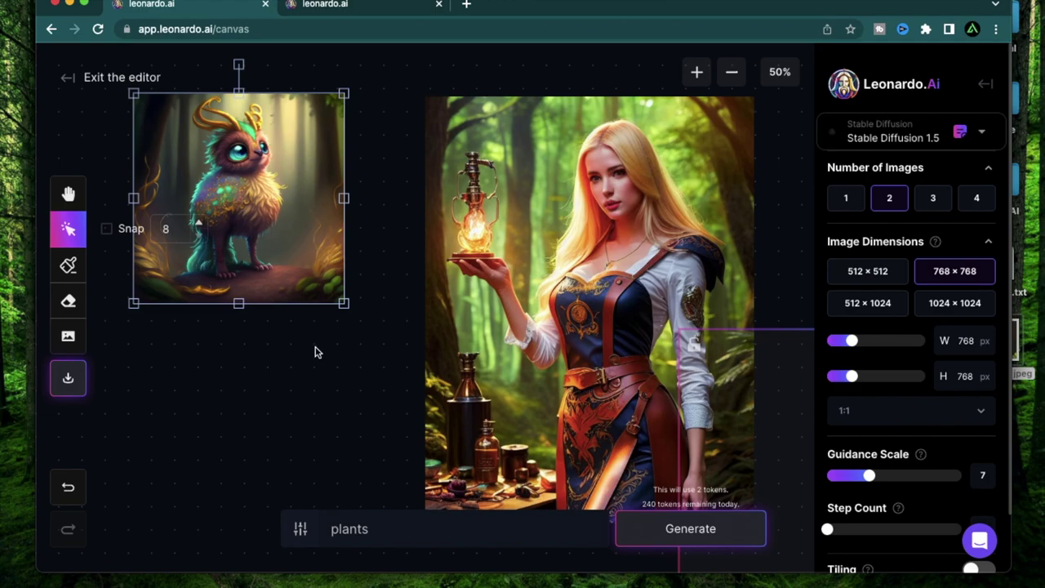
Move the generation frame over both images and set it to 512×512.
{"action": "scroll", "coordinate": [546, 368], "scroll_direction": "down", "scroll_amount": 1}
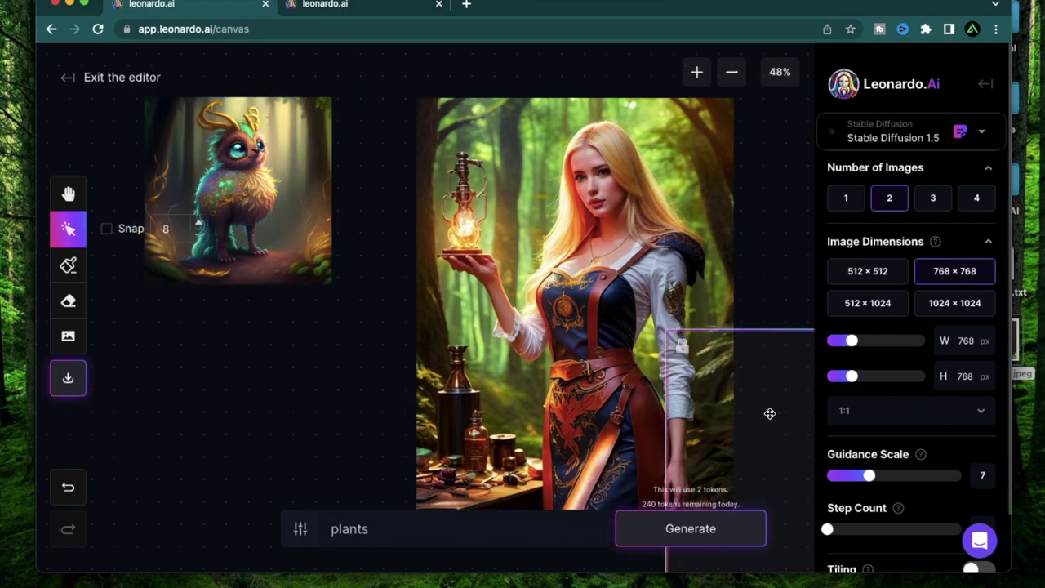
{"action": "left_click_drag", "start_coordinate": [770, 414], "coordinate": [354, 180]}
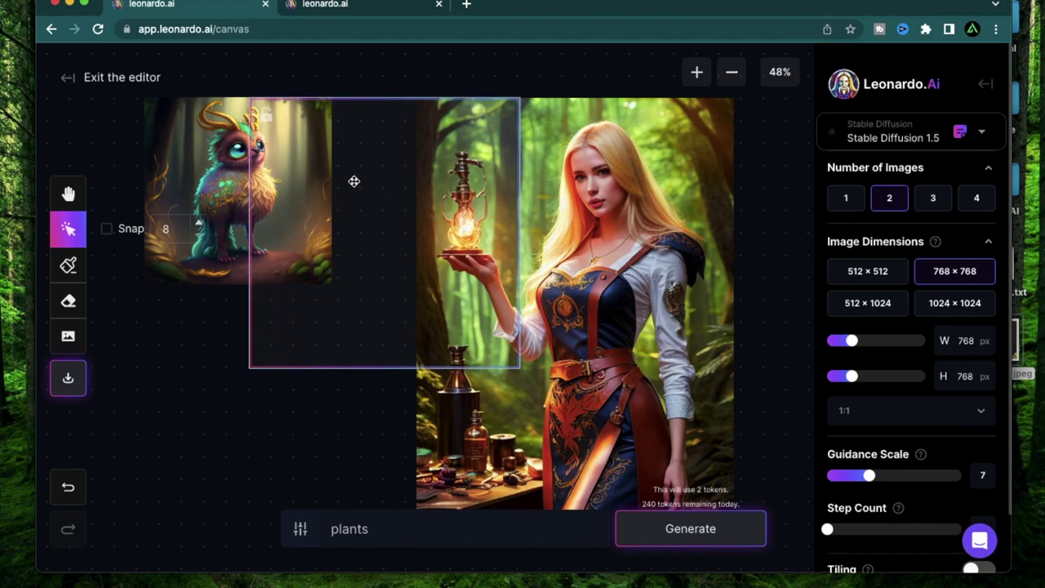
{"action": "left_click", "coordinate": [889, 281]}
Shift the 512×512 frame right, replace the prompt 'plants' with 'birds', and generate.
{"action": "left_click_drag", "start_coordinate": [415, 242], "coordinate": [430, 242]}
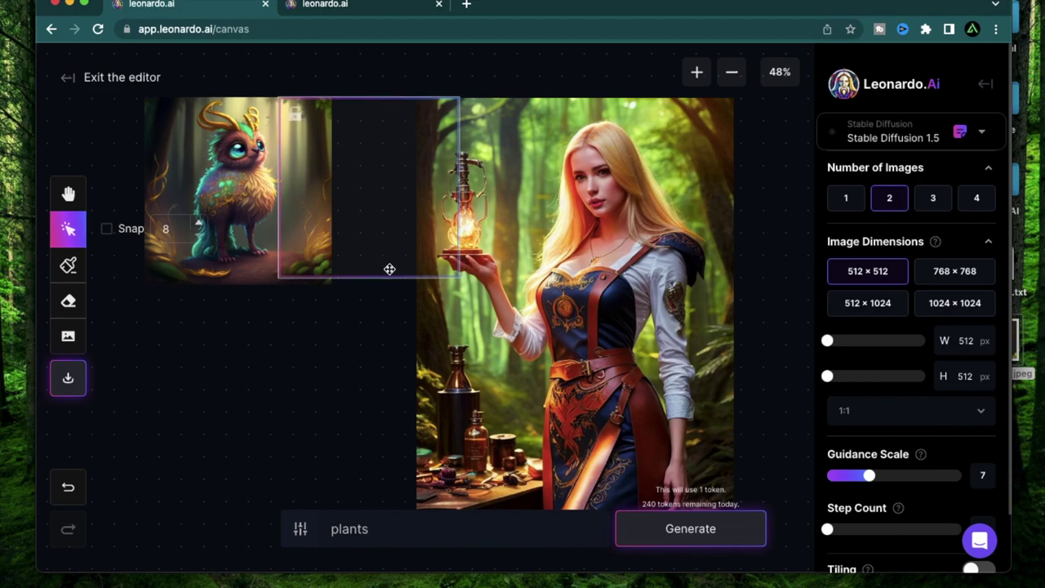
{"action": "double_click", "coordinate": [460, 534]}
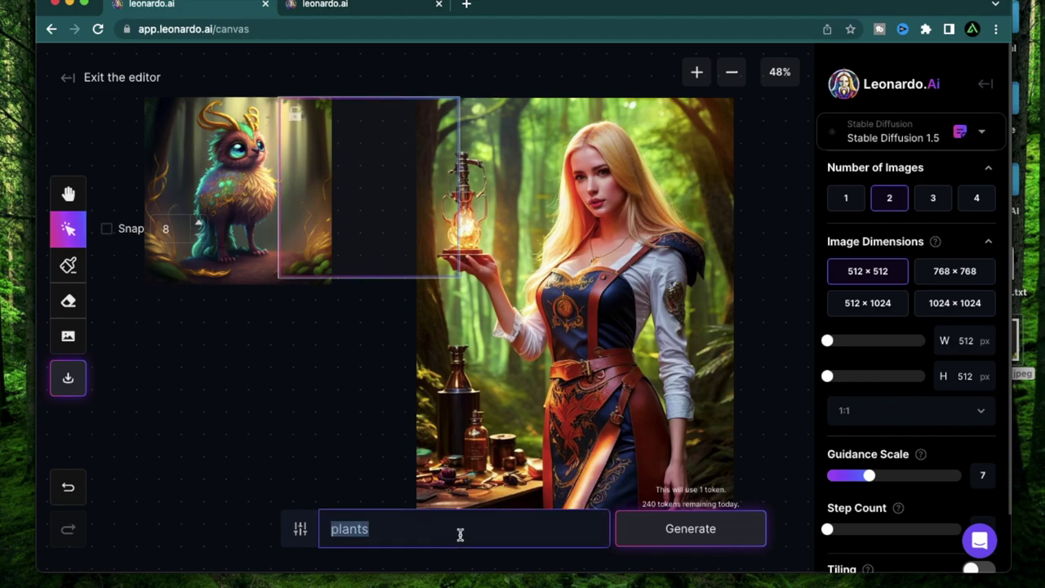
{"action": "type", "text": "birds"}
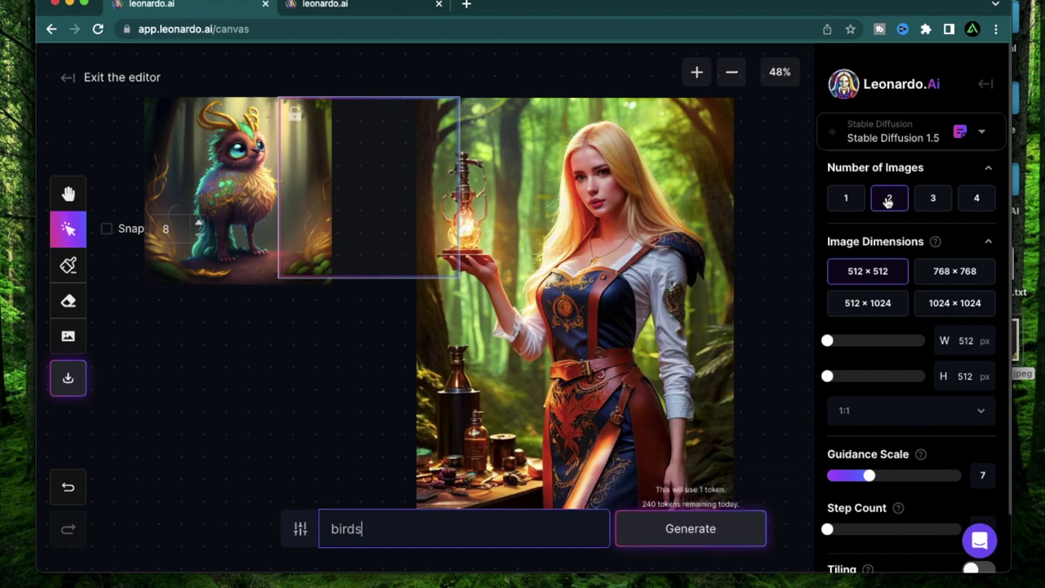
{"action": "left_click", "coordinate": [726, 533]}
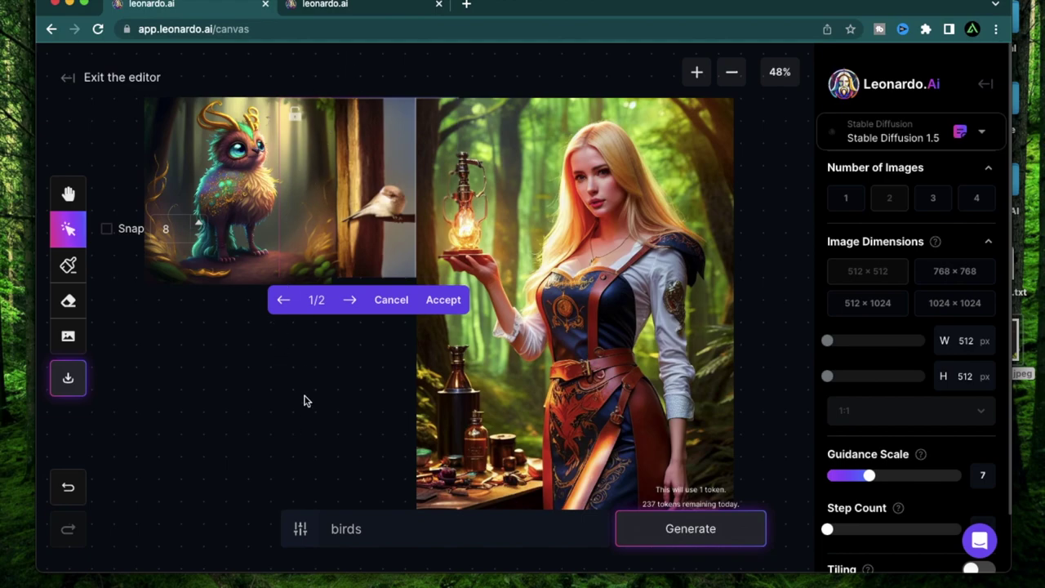
Discard the bird result, nudge the alchemist sideways, reposition the frame, and view candidate 2.
{"action": "left_click", "coordinate": [392, 300]}
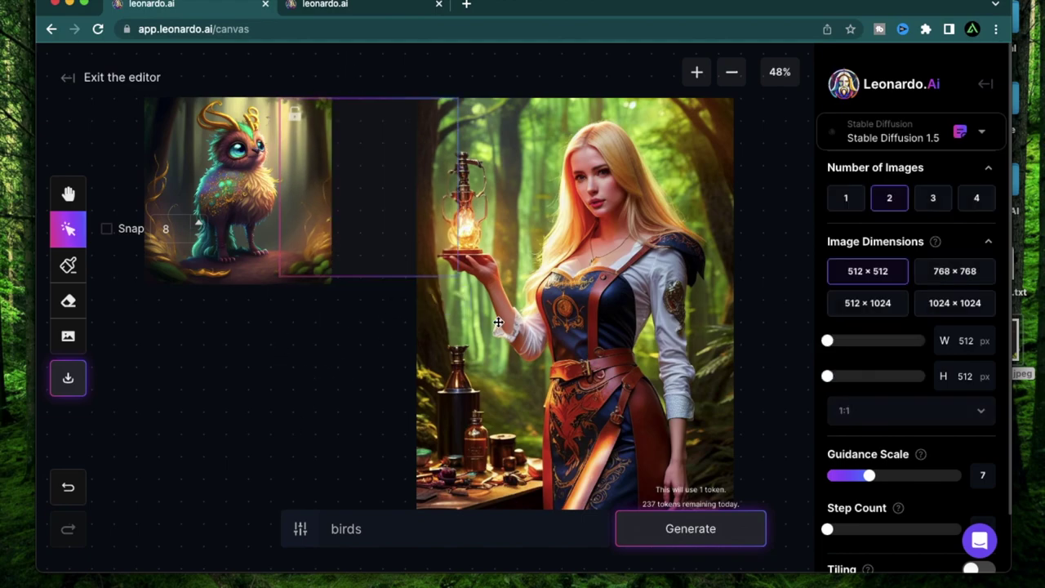
{"action": "left_click", "coordinate": [532, 203]}
{"action": "left_click_drag", "start_coordinate": [532, 203], "coordinate": [507, 210]}
{"action": "left_click_drag", "start_coordinate": [390, 250], "coordinate": [397, 299]}
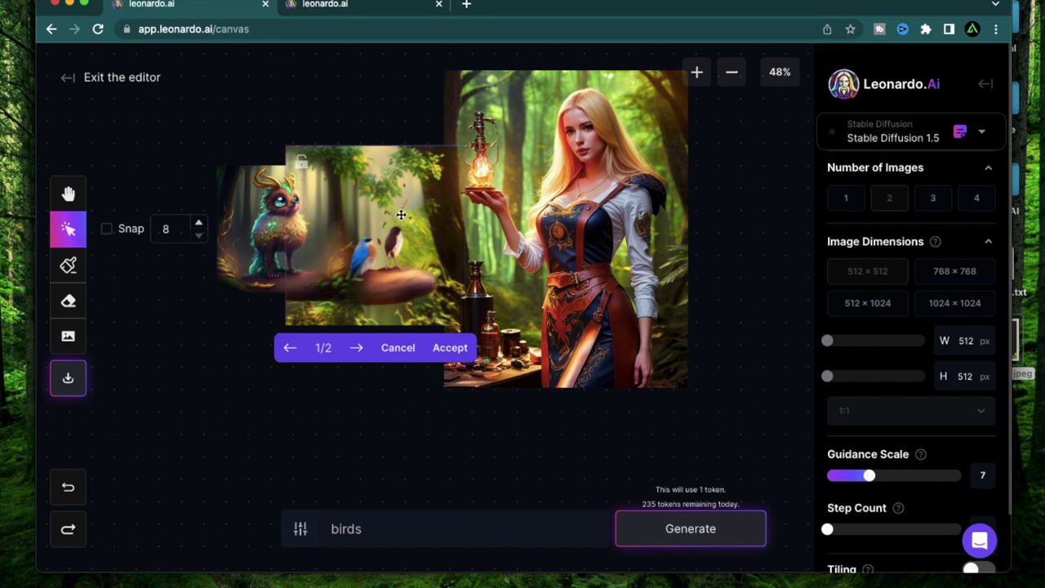
{"action": "left_click", "coordinate": [358, 359]}
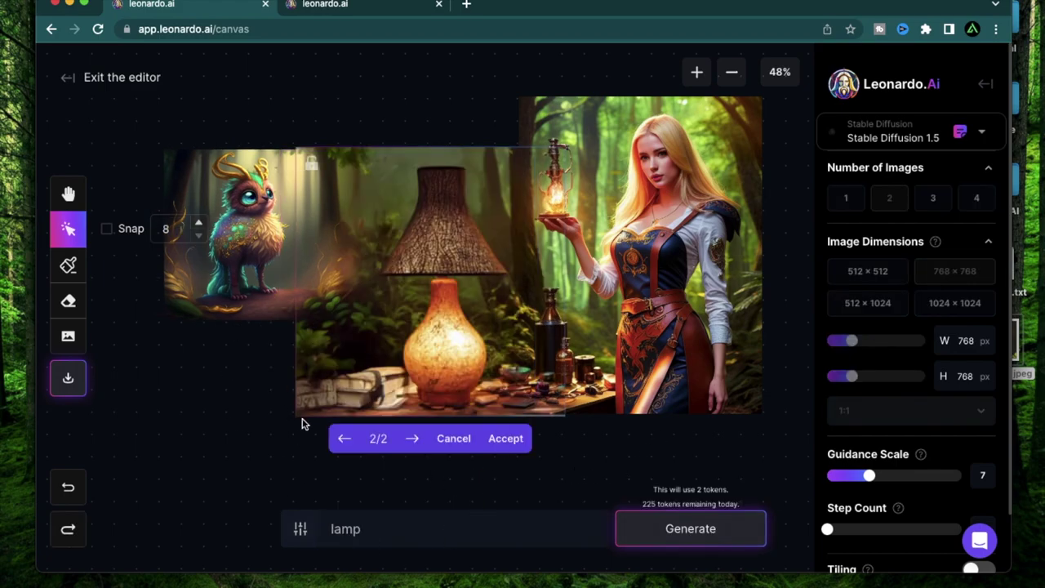
Generate with the prompt 'lamp' and accept the second glowing table-lamp candidate.
{"action": "left_click", "coordinate": [390, 529]}
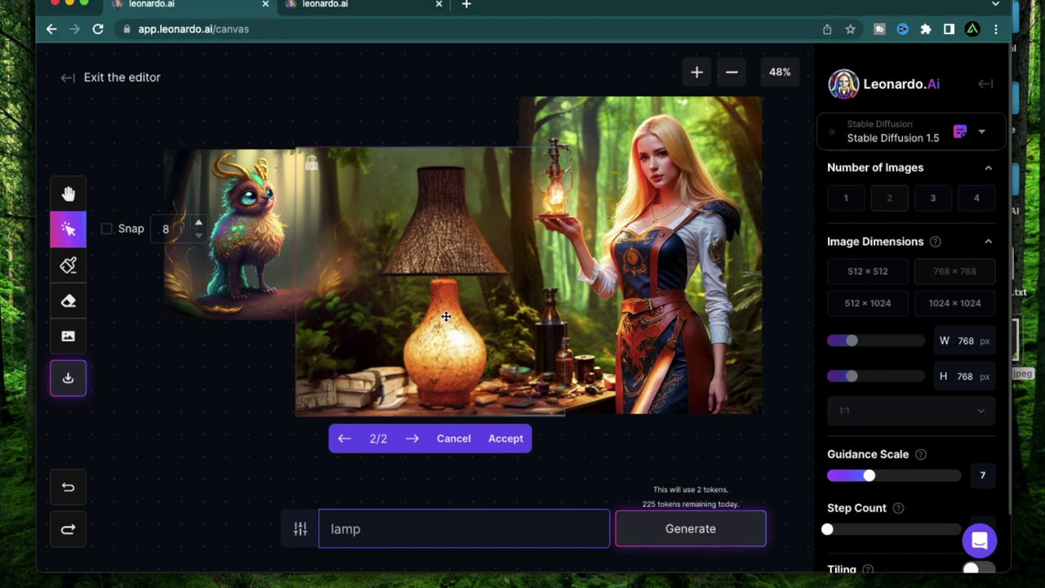
{"action": "left_click", "coordinate": [584, 305]}
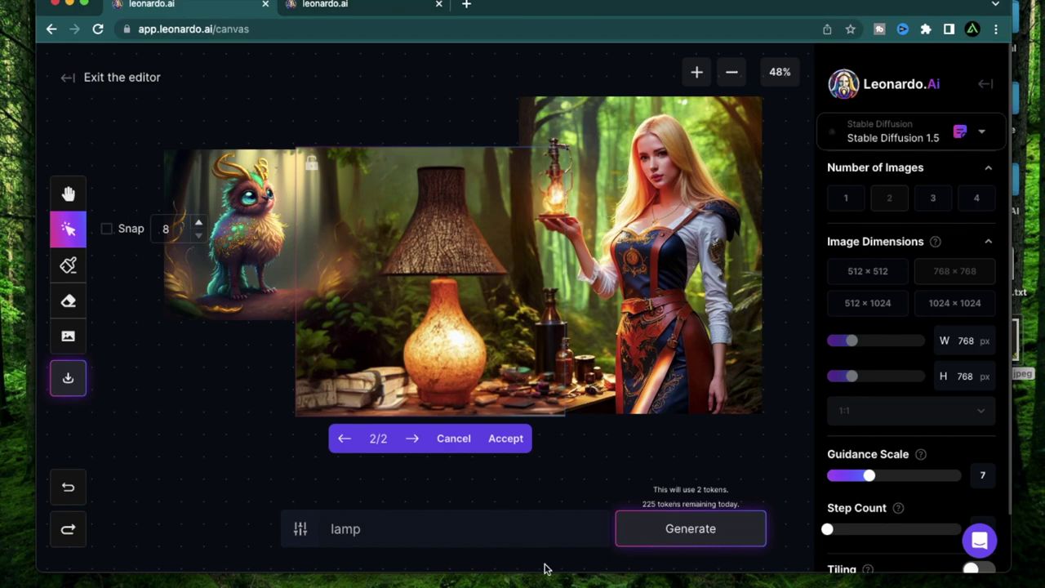
{"action": "left_click", "coordinate": [506, 439]}
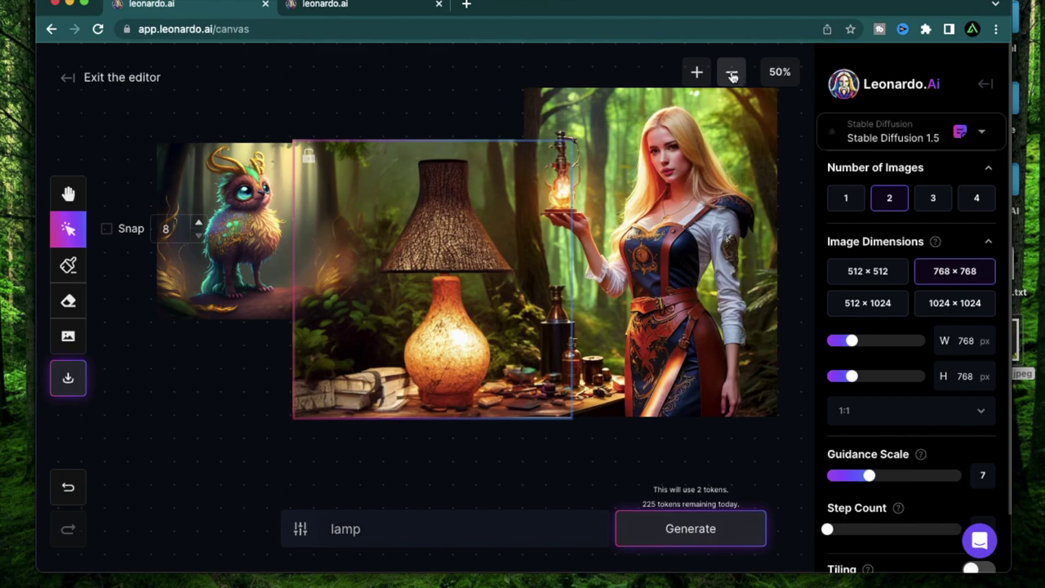
Upload chameleon.jpeg from the computer onto the canvas beside the alchemist.
{"action": "left_click", "coordinate": [731, 74]}
{"action": "left_click", "coordinate": [697, 72]}
{"action": "key", "text": "space"}
{"action": "left_click_drag", "start_coordinate": [682, 322], "coordinate": [450, 330]}
{"action": "left_click", "coordinate": [78, 345]}
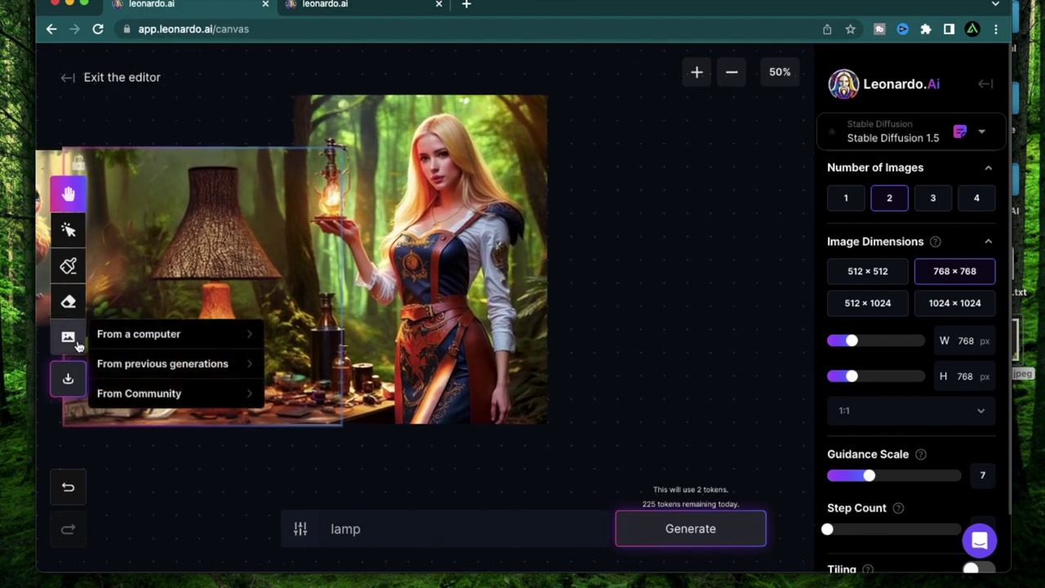
{"action": "left_click", "coordinate": [163, 336]}
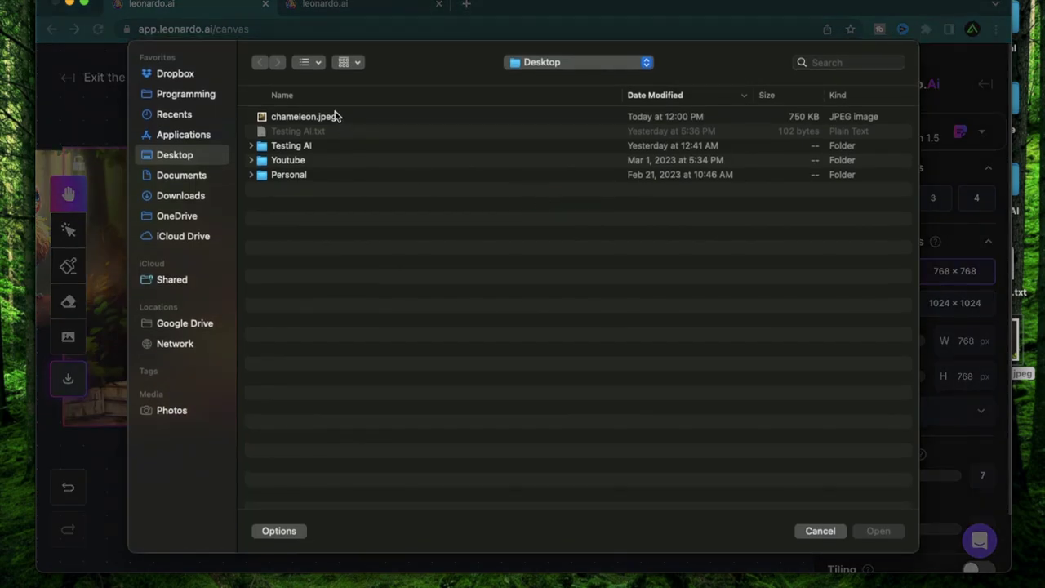
{"action": "left_click", "coordinate": [335, 117]}
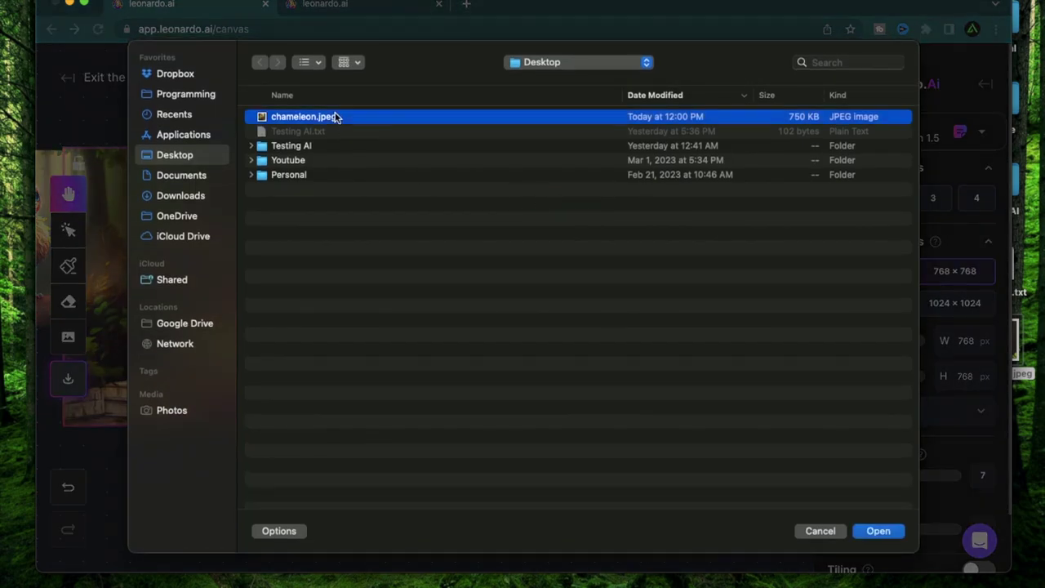
{"action": "key", "text": "space"}
{"action": "key", "text": "space"}
{"action": "double_click", "coordinate": [335, 117]}
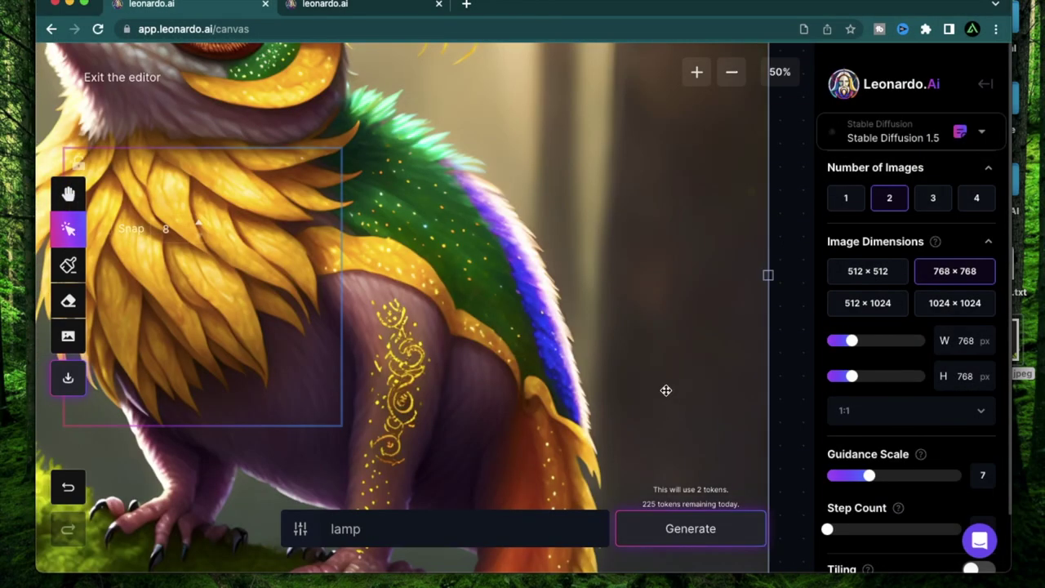
Move the generation frame into the gap between the alchemist and the chameleon.
{"action": "scroll", "coordinate": [666, 390], "scroll_direction": "down", "scroll_amount": 5}
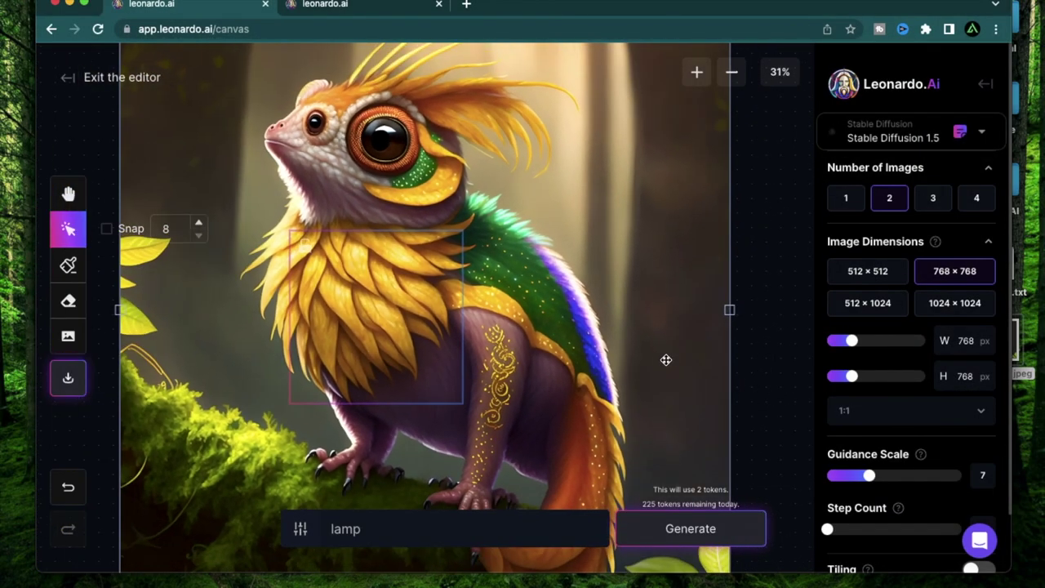
{"action": "scroll", "coordinate": [667, 360], "scroll_direction": "down", "scroll_amount": 2}
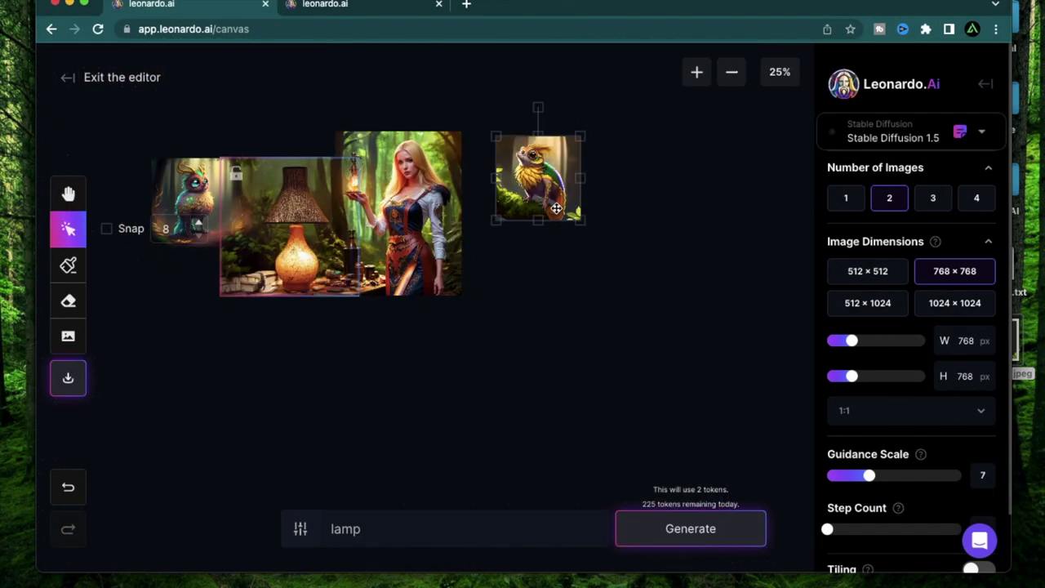
{"action": "left_click", "coordinate": [580, 310]}
{"action": "scroll", "coordinate": [580, 308], "scroll_direction": "up", "scroll_amount": 3}
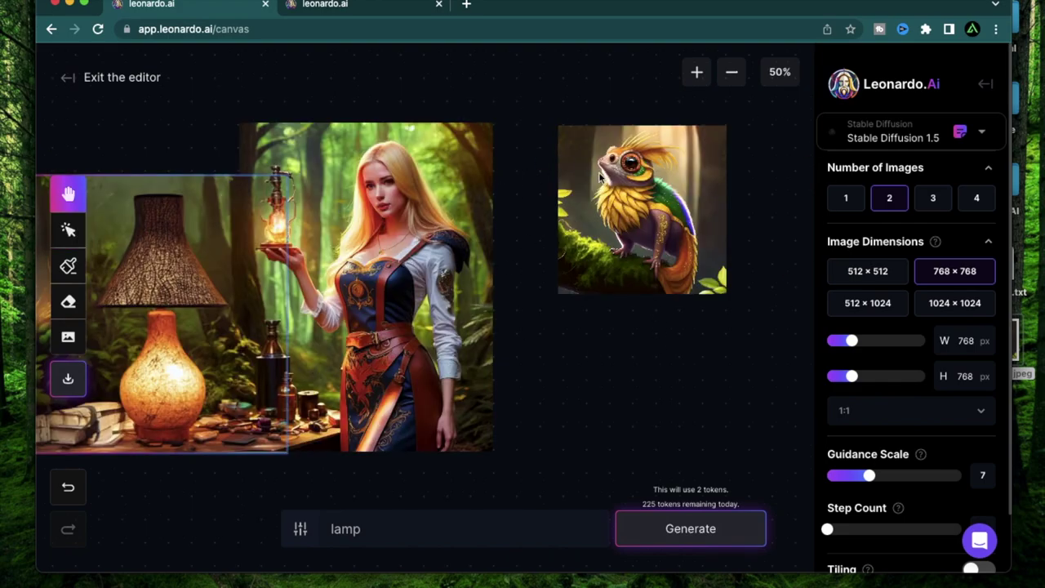
{"action": "left_click", "coordinate": [68, 229]}
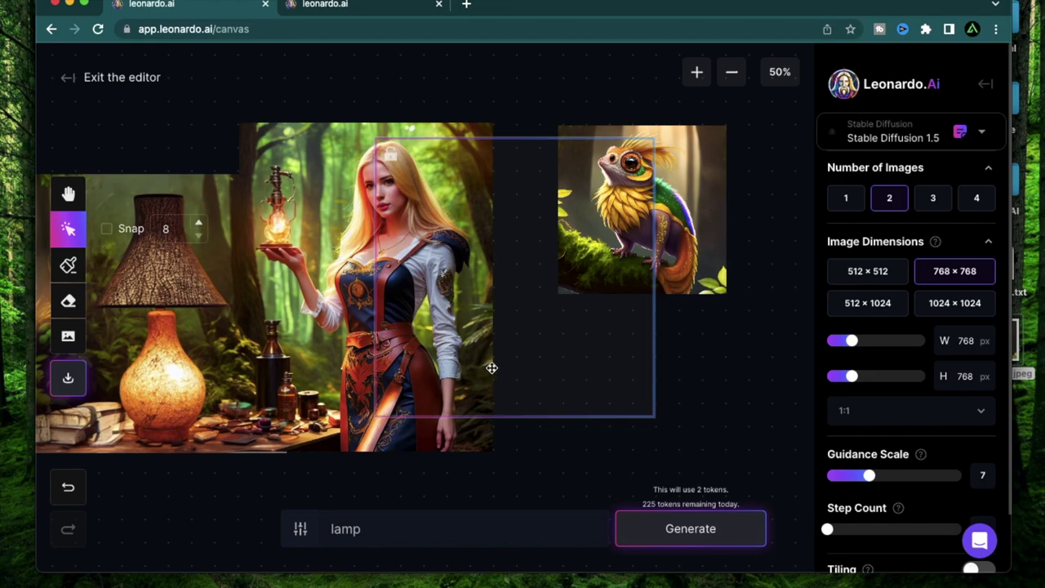
{"action": "left_click_drag", "start_coordinate": [492, 368], "coordinate": [563, 356]}
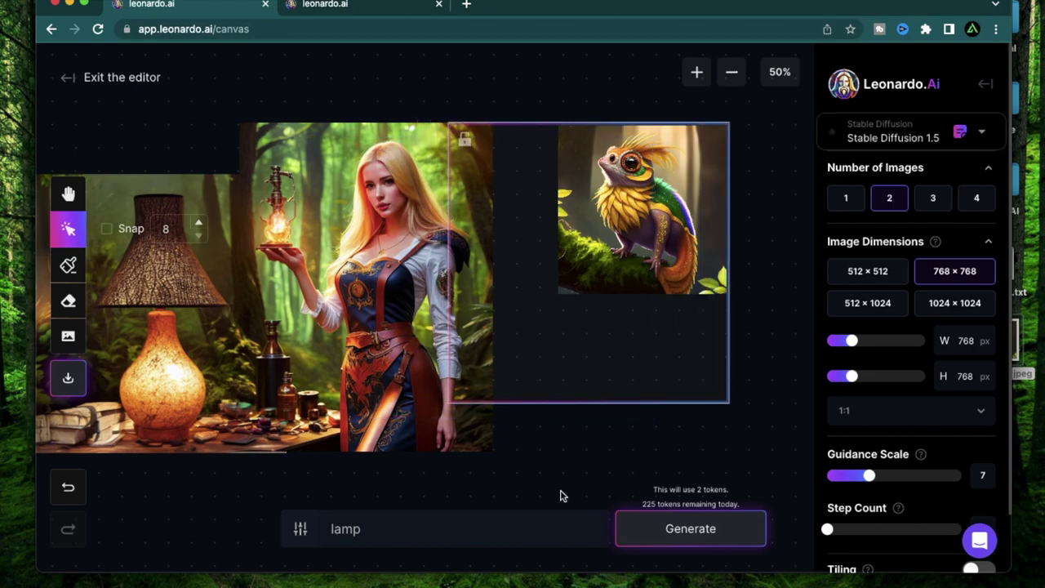
{"action": "left_click", "coordinate": [501, 530]}
Replace the prompt with 'plants', generate around the chameleon, and accept the result.
{"action": "key", "text": "ctrl+a"}
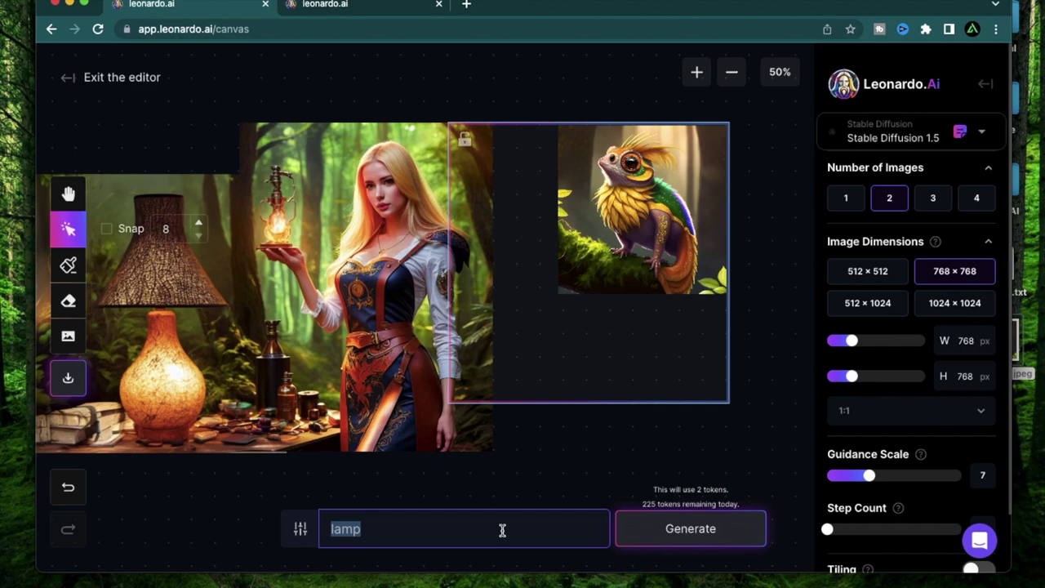
{"action": "type", "text": "plants"}
{"action": "key", "text": "Return"}
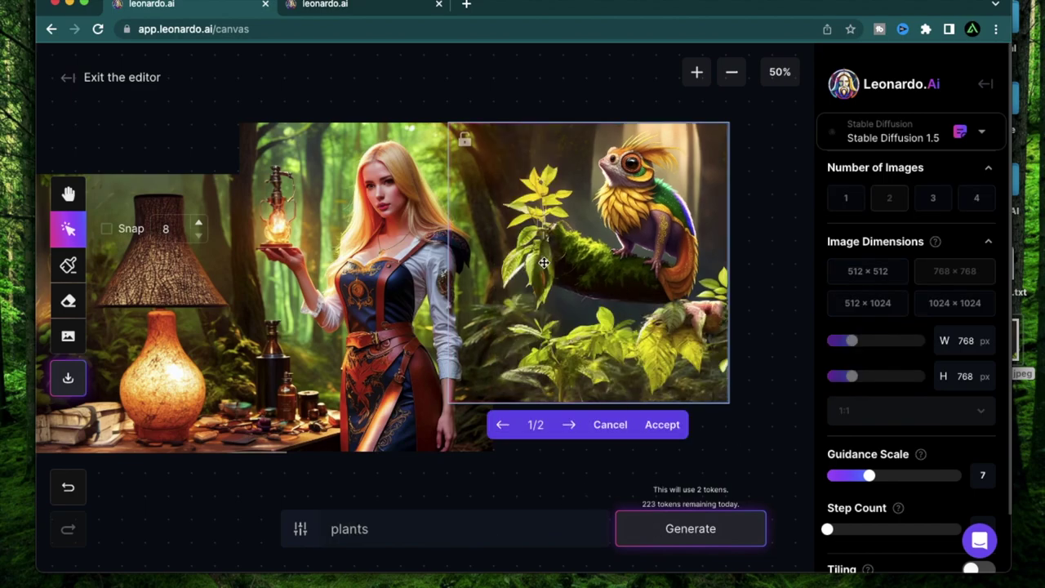
{"action": "left_click", "coordinate": [570, 425]}
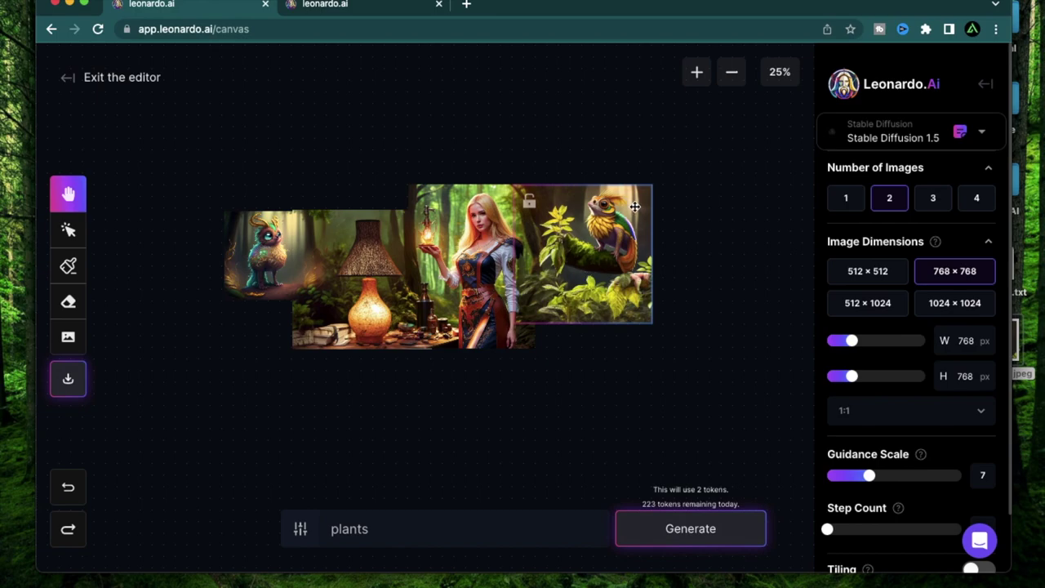
{"action": "scroll", "coordinate": [574, 325], "scroll_direction": "down", "scroll_amount": 2}
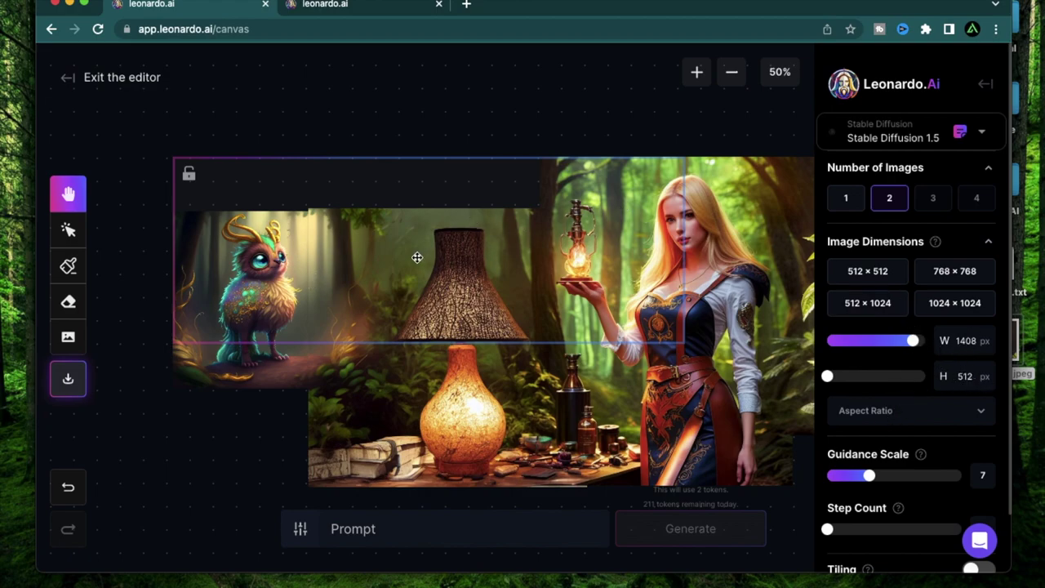
{"action": "left_click", "coordinate": [409, 529]}
Generate 'trees' in the top strip and accept variant 2/2 with title lettering.
{"action": "type", "text": "trees"}
{"action": "key", "text": "Return"}
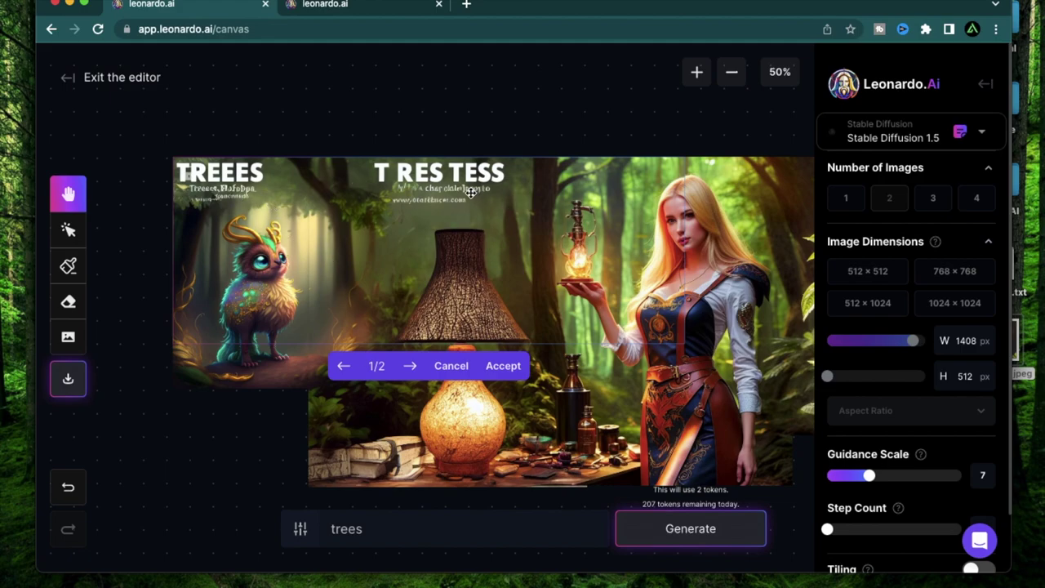
{"action": "left_click", "coordinate": [344, 365]}
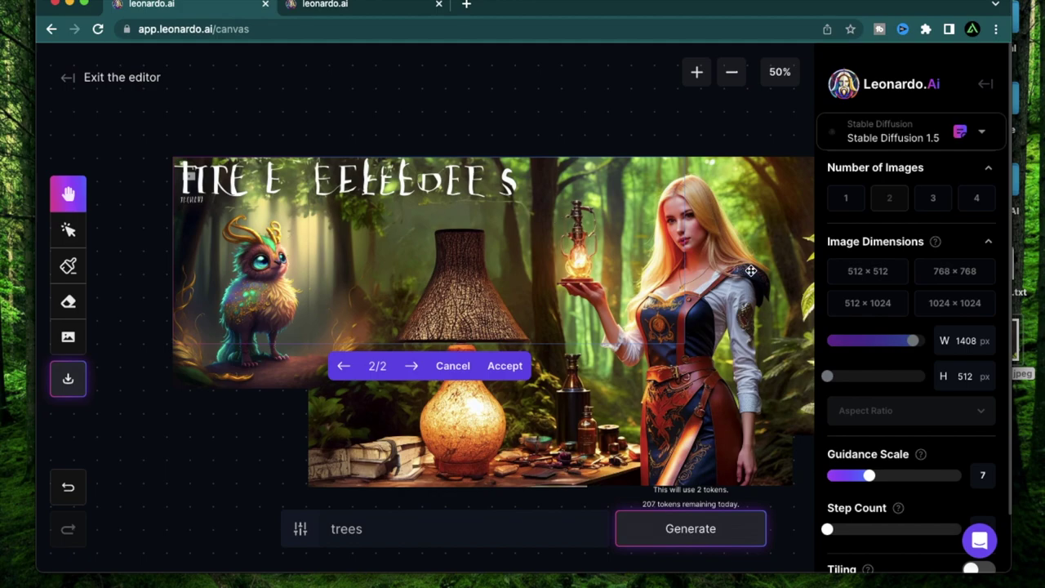
{"action": "left_click", "coordinate": [506, 367]}
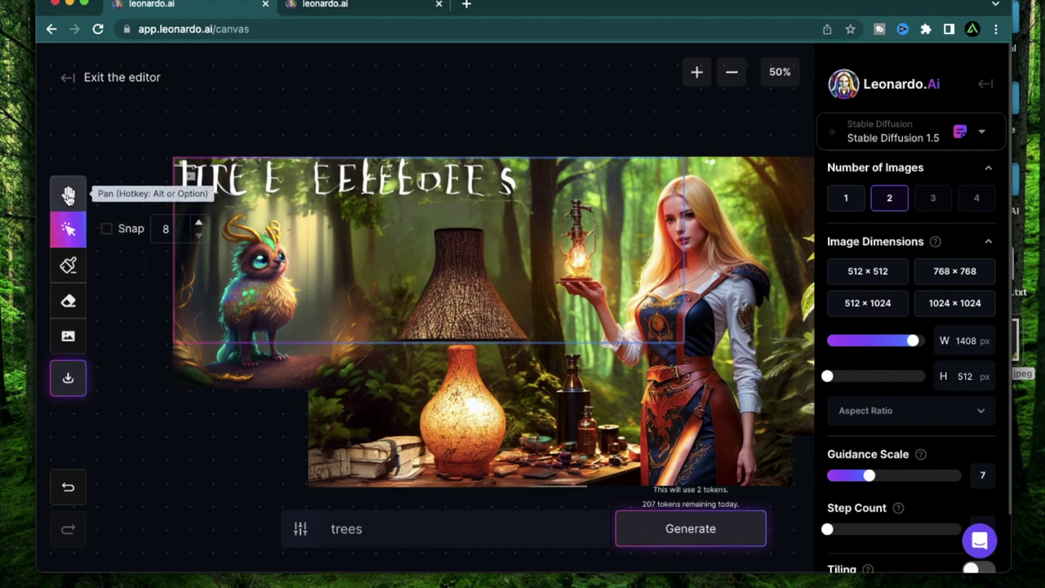
Switch to the Pan tool and undo the last canvas change.
{"action": "left_click", "coordinate": [69, 193]}
{"action": "scroll", "coordinate": [583, 418], "scroll_direction": "down", "scroll_amount": 3}
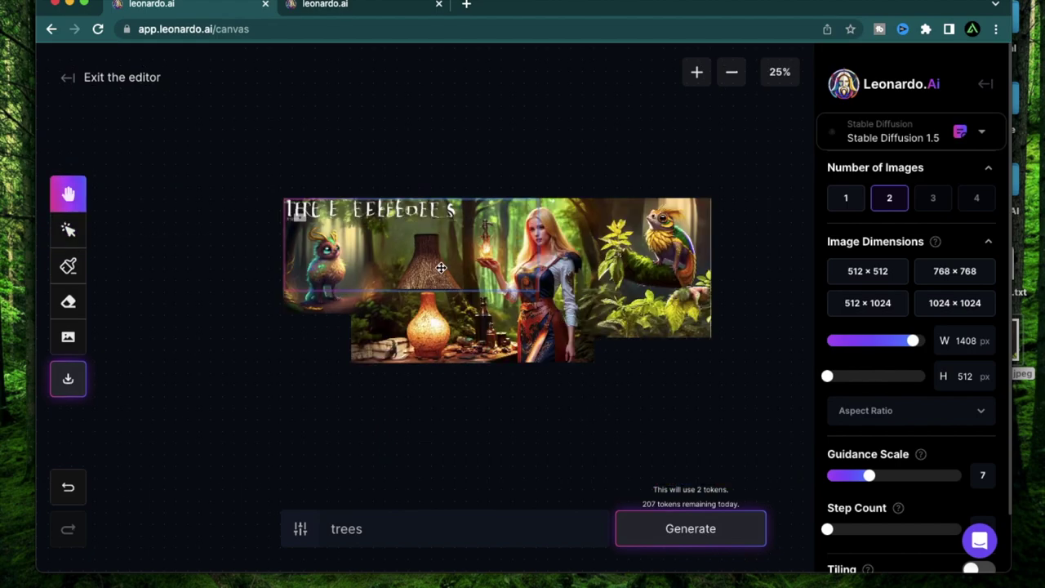
{"action": "key", "text": "super+z"}
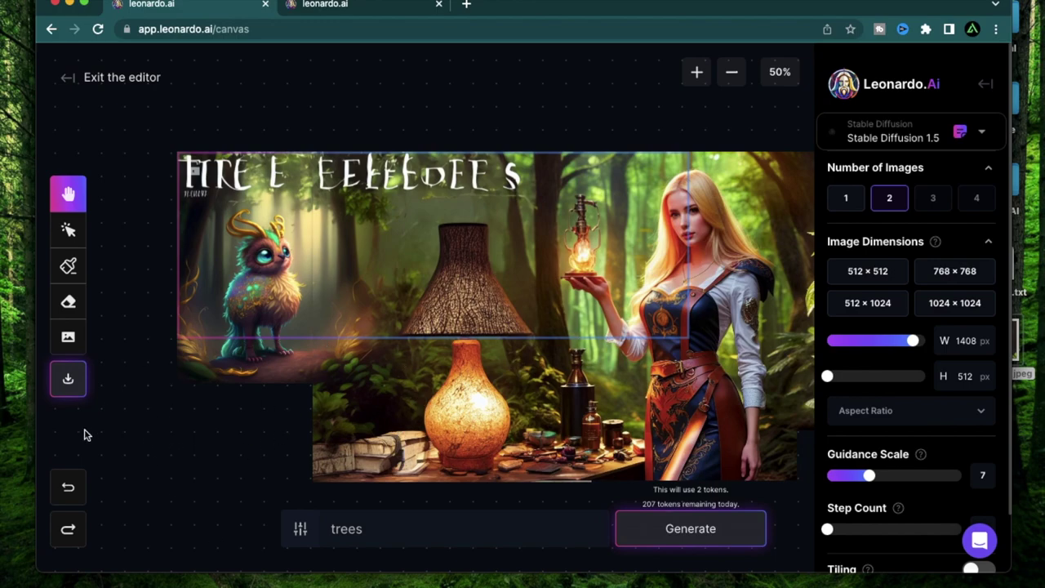
{"action": "scroll", "coordinate": [480, 395], "scroll_direction": "down", "scroll_amount": 3}
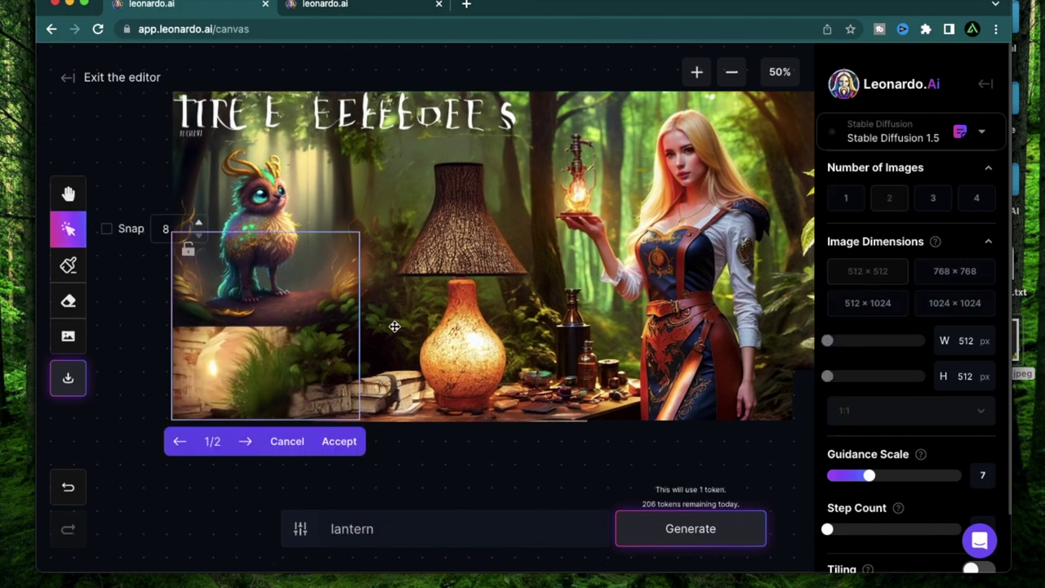
Accept lantern variant 2/2 below the owl, then pan to the poster's right side.
{"action": "left_click", "coordinate": [245, 442]}
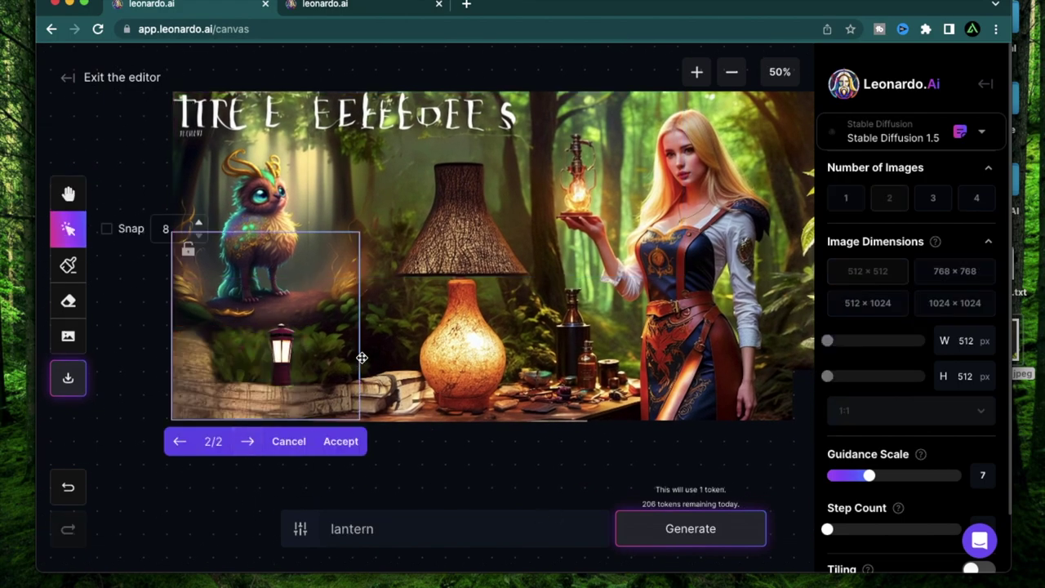
{"action": "left_click", "coordinate": [363, 442]}
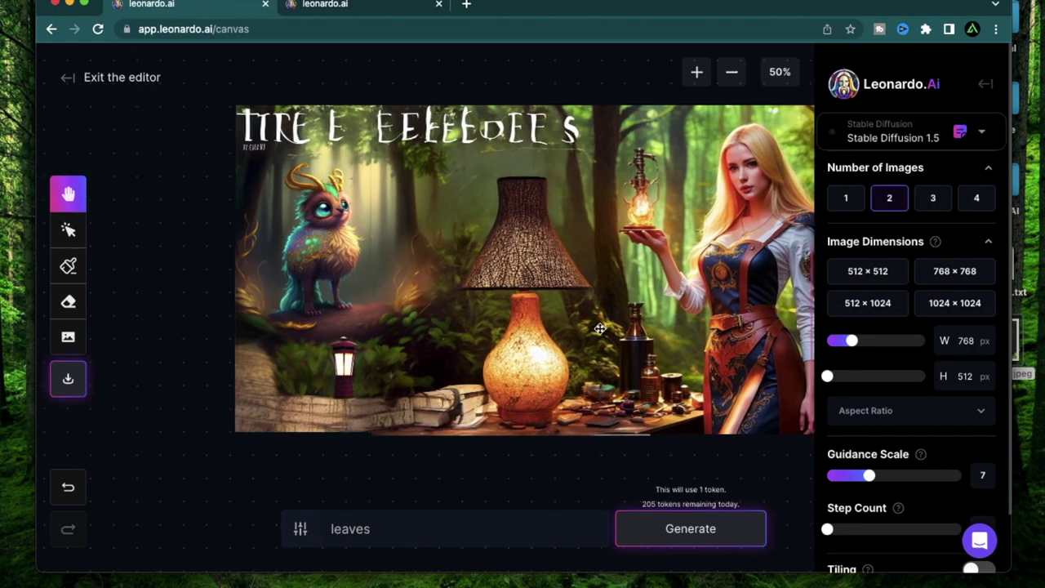
{"action": "left_click_drag", "start_coordinate": [564, 330], "coordinate": [379, 344]}
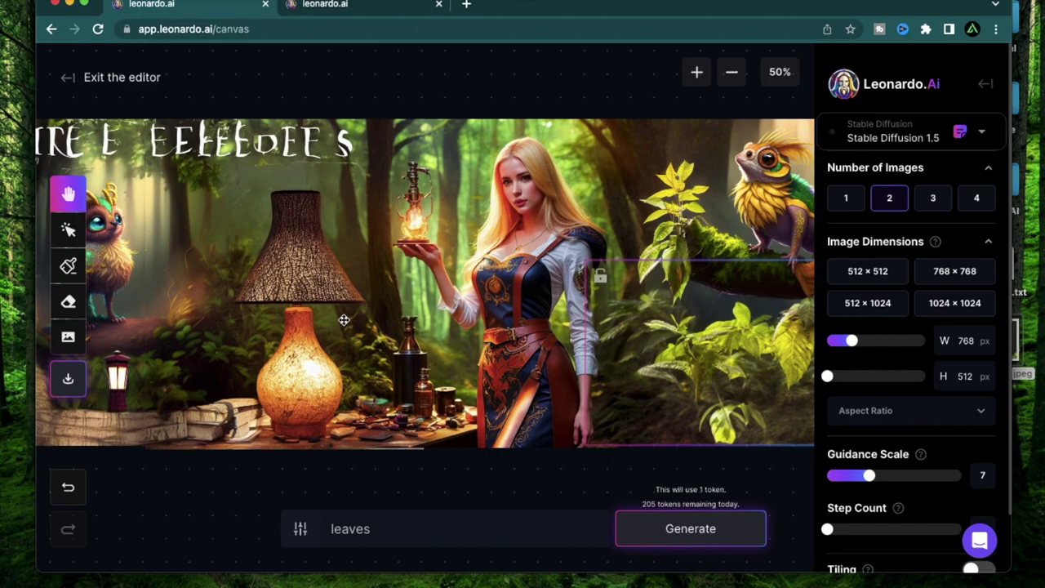
{"action": "left_click_drag", "start_coordinate": [330, 339], "coordinate": [539, 340]}
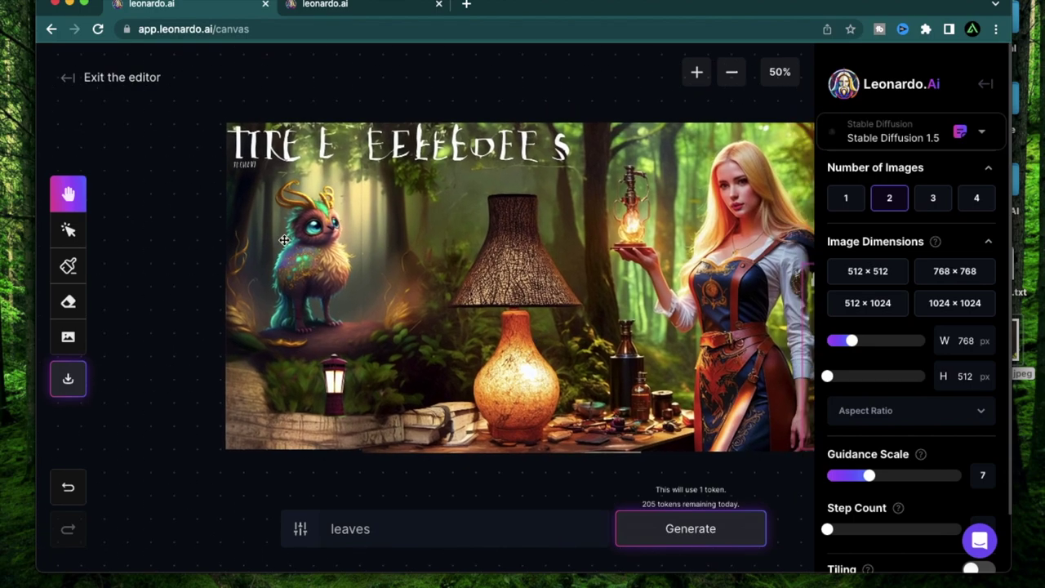
{"action": "left_click_drag", "start_coordinate": [662, 320], "coordinate": [184, 353]}
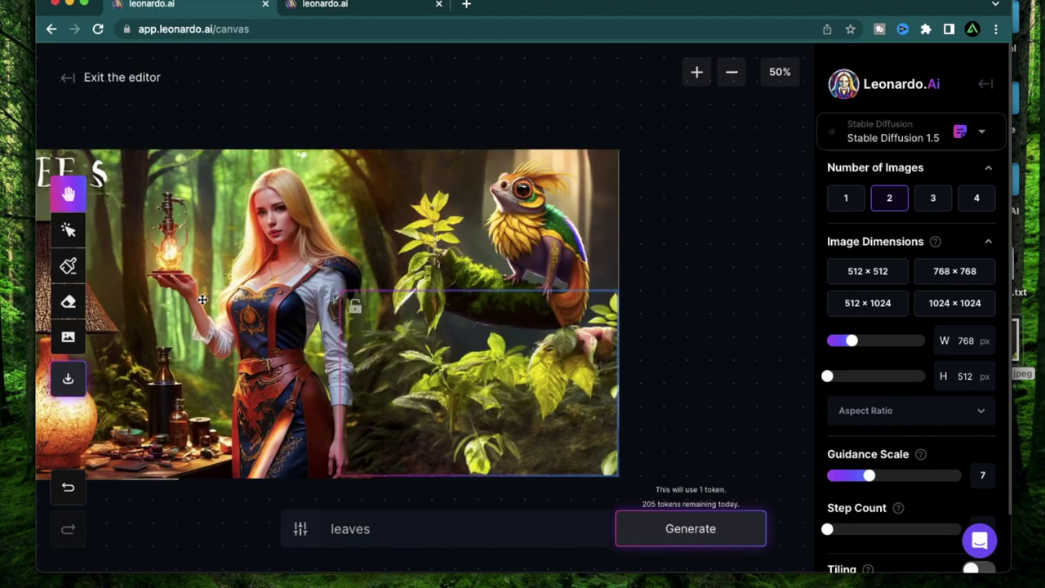
{"action": "left_click_drag", "start_coordinate": [186, 313], "coordinate": [458, 294]}
{"action": "left_click_drag", "start_coordinate": [220, 349], "coordinate": [306, 354]}
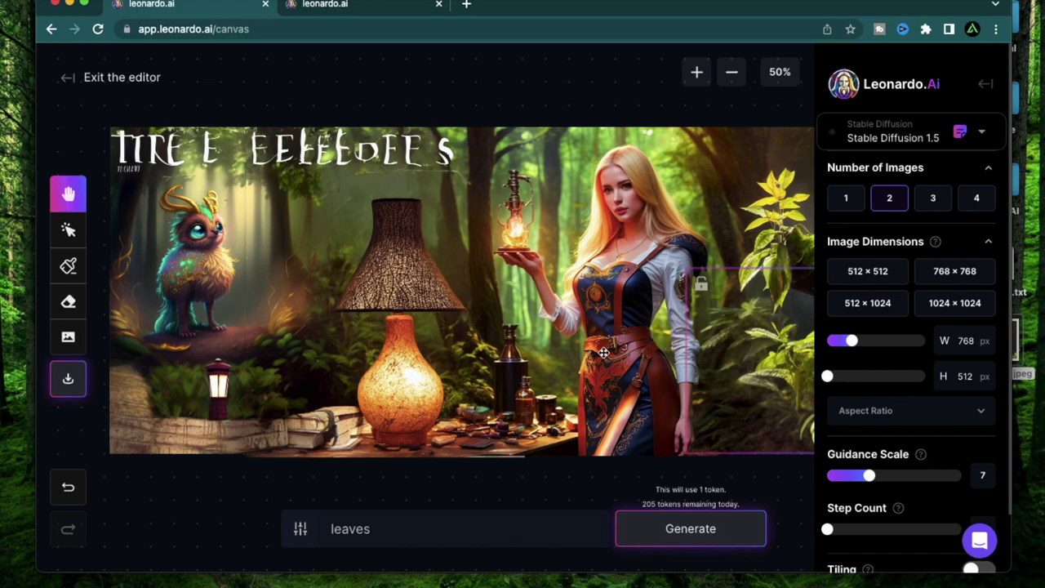
{"action": "scroll", "coordinate": [658, 364], "scroll_direction": "right", "scroll_amount": 5}
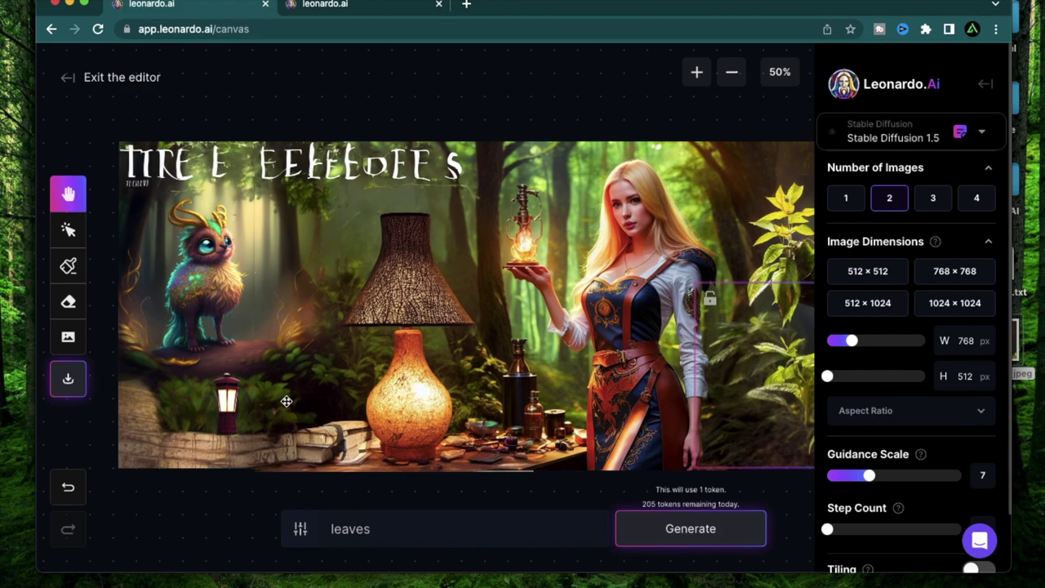
{"action": "scroll", "coordinate": [568, 333], "scroll_direction": "right", "scroll_amount": 5}
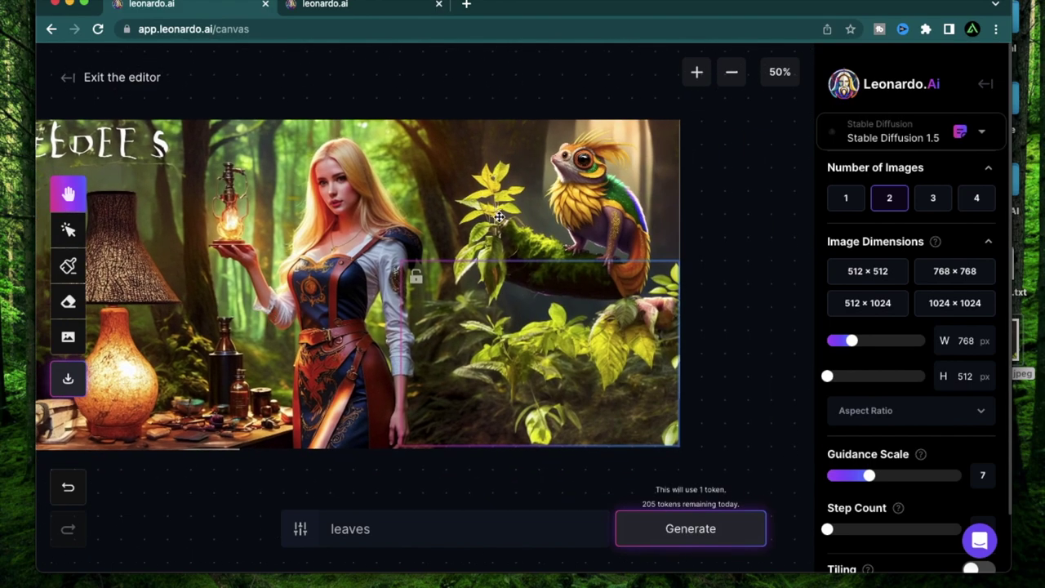
{"action": "left_click_drag", "start_coordinate": [258, 276], "coordinate": [559, 333]}
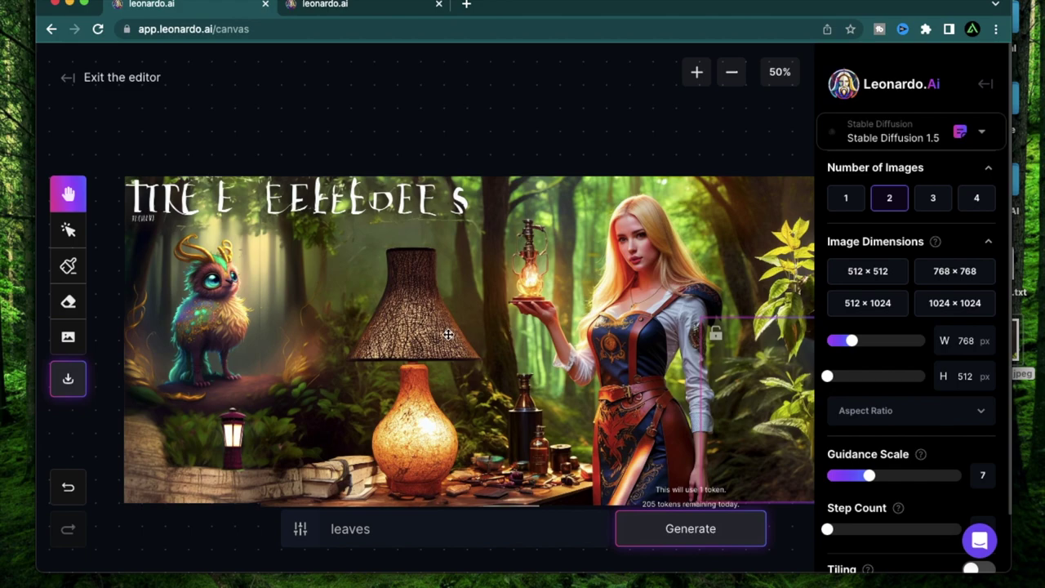
{"action": "left_click_drag", "start_coordinate": [449, 335], "coordinate": [504, 335]}
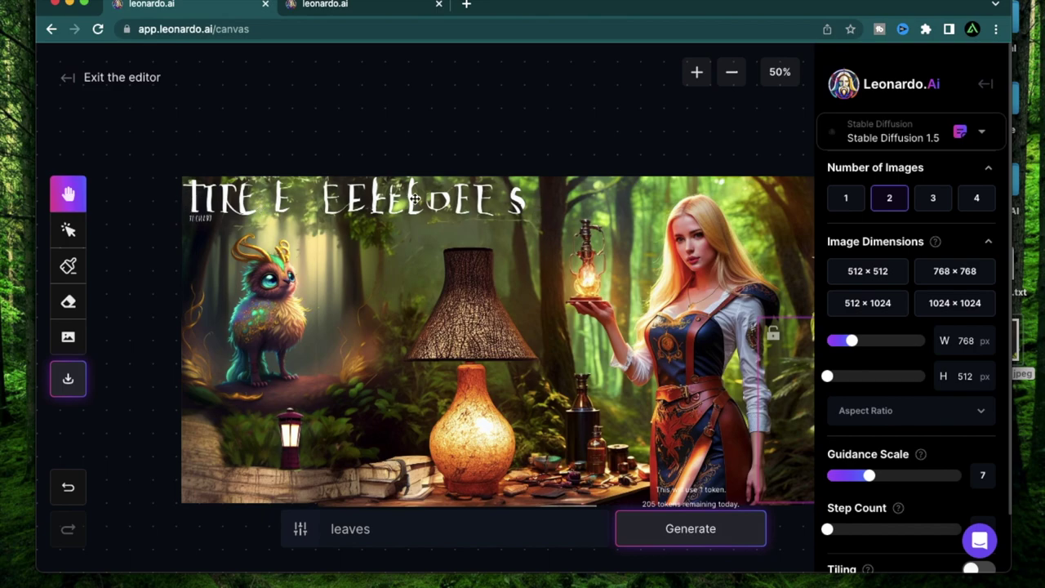
{"action": "left_click_drag", "start_coordinate": [613, 307], "coordinate": [564, 252]}
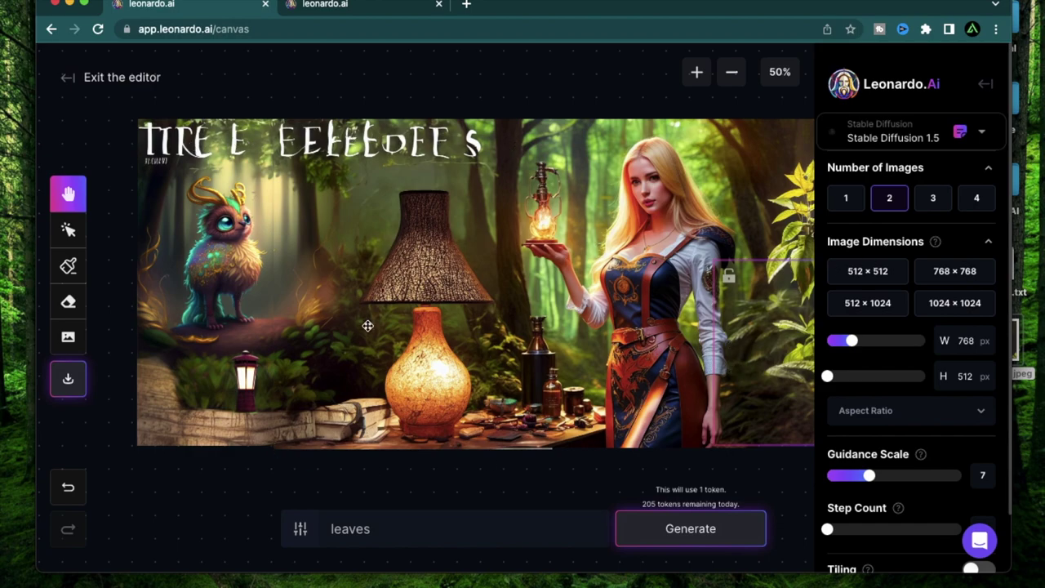
{"action": "mouse_move", "coordinate": [501, 292]}
{"action": "left_mouse_down"}
{"action": "mouse_move", "coordinate": [542, 280]}
{"action": "mouse_move", "coordinate": [485, 310]}
{"action": "mouse_move", "coordinate": [449, 309]}
{"action": "mouse_move", "coordinate": [482, 306]}
{"action": "mouse_move", "coordinate": [500, 287]}
{"action": "left_mouse_up"}
{"action": "left_click_drag", "start_coordinate": [491, 234], "coordinate": [418, 228]}
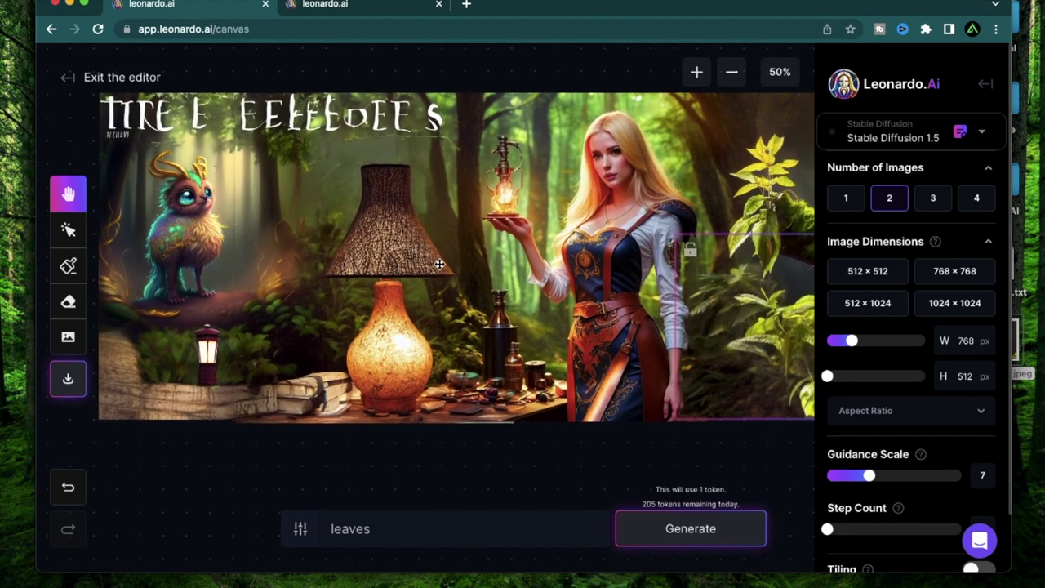
{"action": "left_click_drag", "start_coordinate": [462, 297], "coordinate": [377, 288]}
{"action": "left_click_drag", "start_coordinate": [496, 278], "coordinate": [355, 303]}
Zoom out, pan, and zoom back to about 38% to frame the poster from title to chameleon.
{"action": "scroll", "coordinate": [360, 277], "scroll_direction": "down", "scroll_amount": 3}
{"action": "left_click_drag", "start_coordinate": [365, 260], "coordinate": [329, 263]}
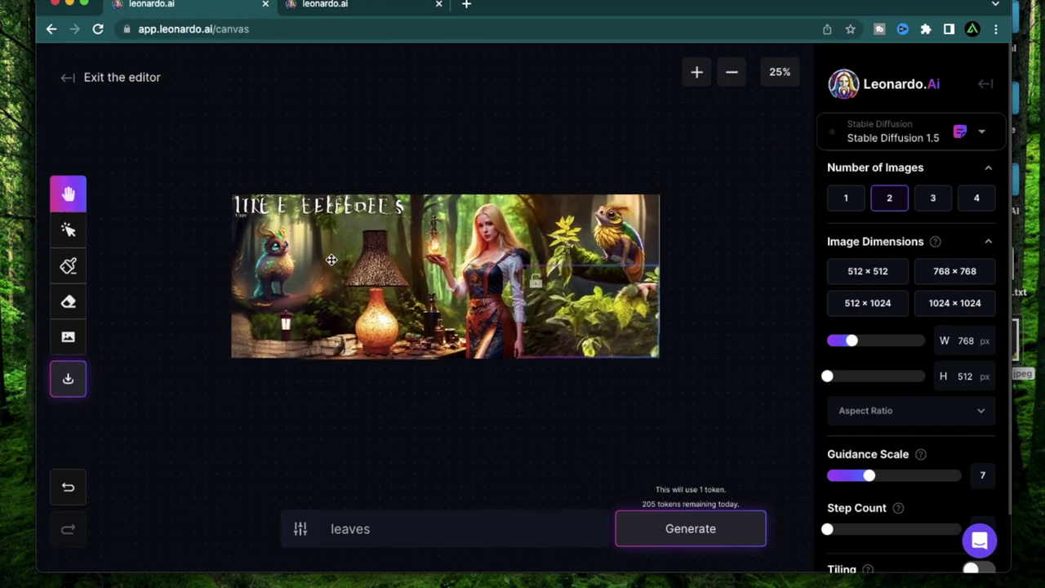
{"action": "scroll", "coordinate": [382, 261], "scroll_direction": "up", "scroll_amount": 1}
{"action": "scroll", "coordinate": [382, 262], "scroll_direction": "up", "scroll_amount": 3}
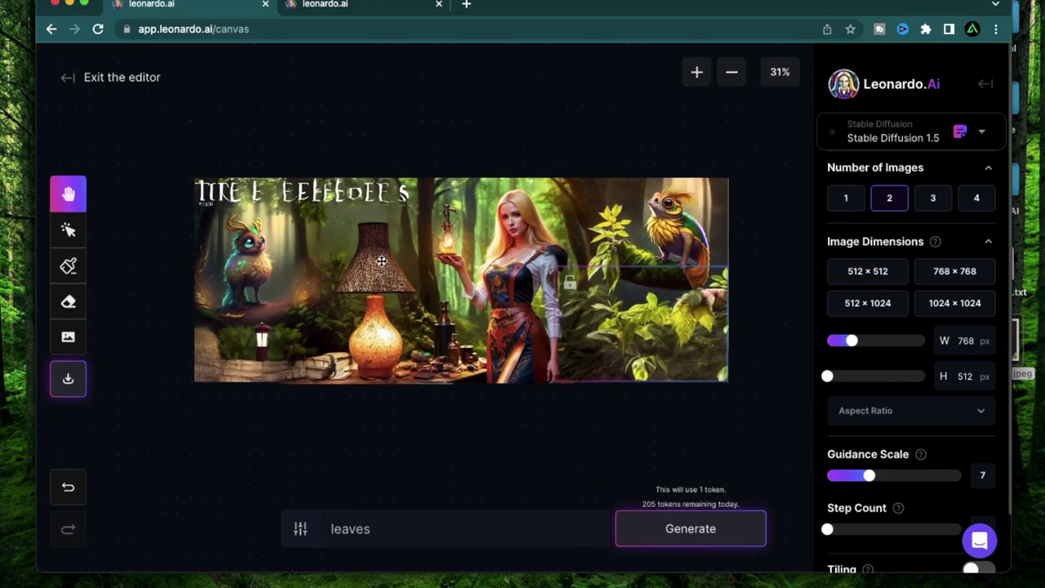
{"action": "scroll", "coordinate": [382, 261], "scroll_direction": "up", "scroll_amount": 2}
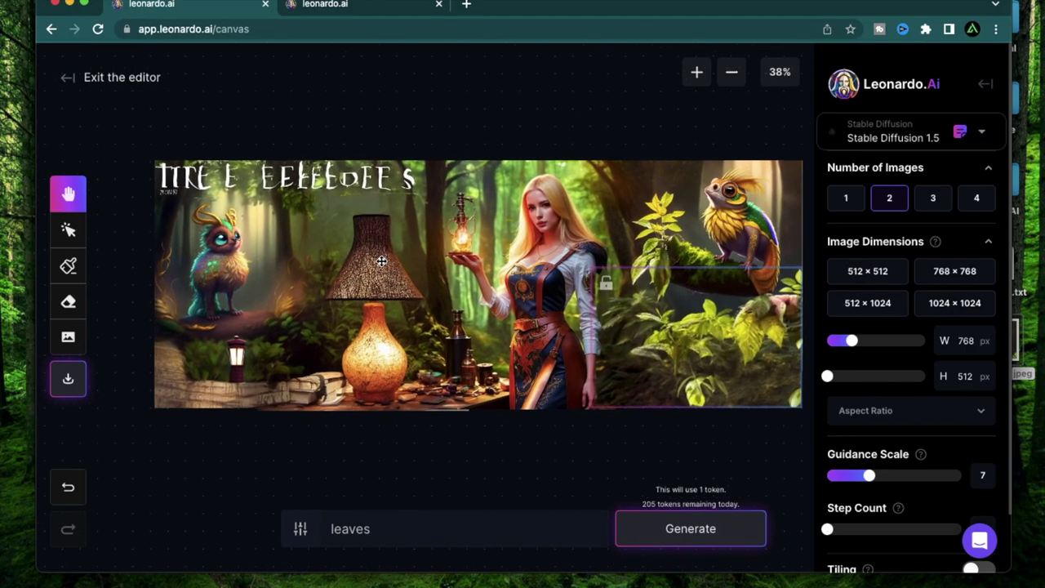